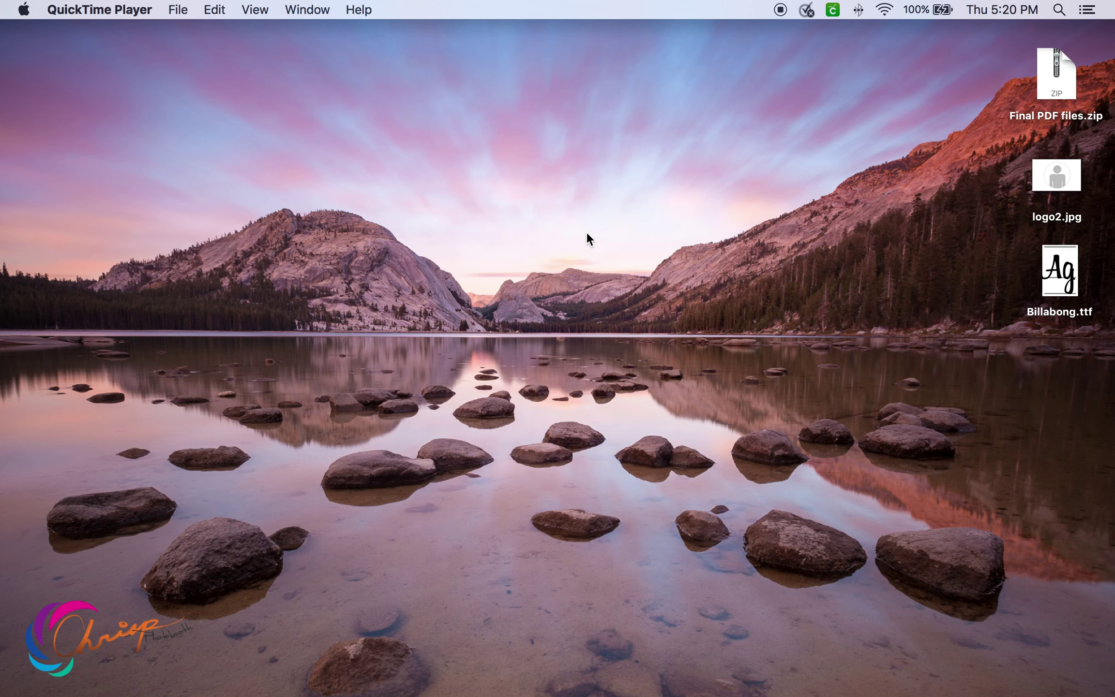
Extract Final PDF files.zip, open its readme.txt, and highlight the Acrobat Reader and font links
double_click(1051, 83)
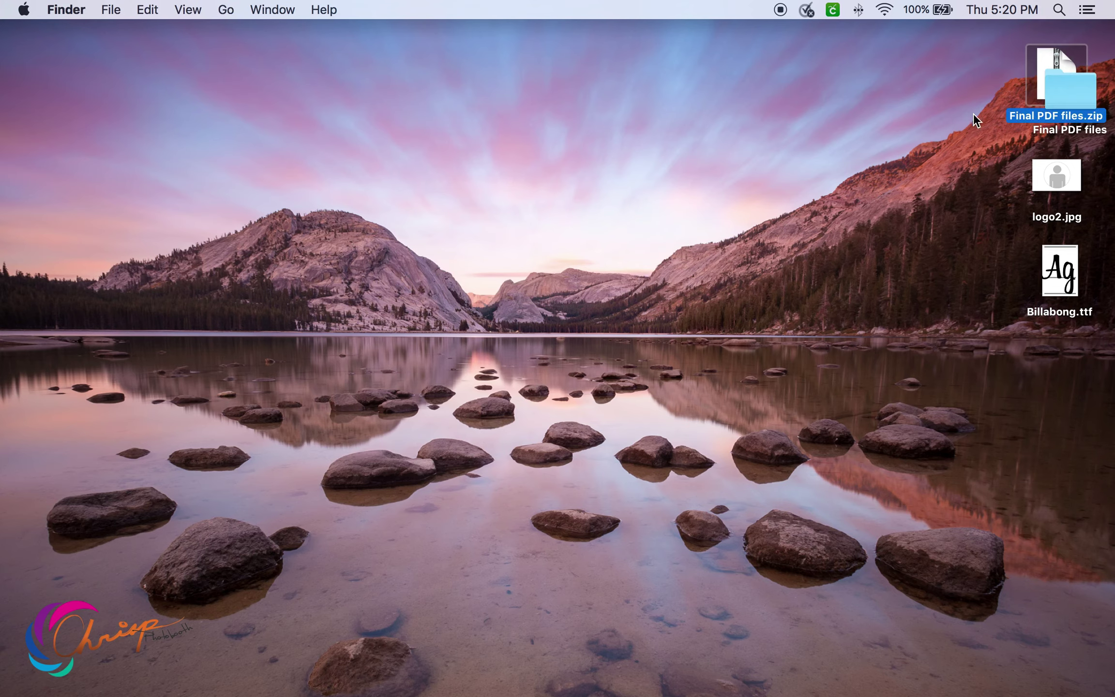
double_click(992, 95)
double_click(596, 165)
left_click_drag(597, 379, 597, 487)
left_click_drag(478, 115, 215, 67)
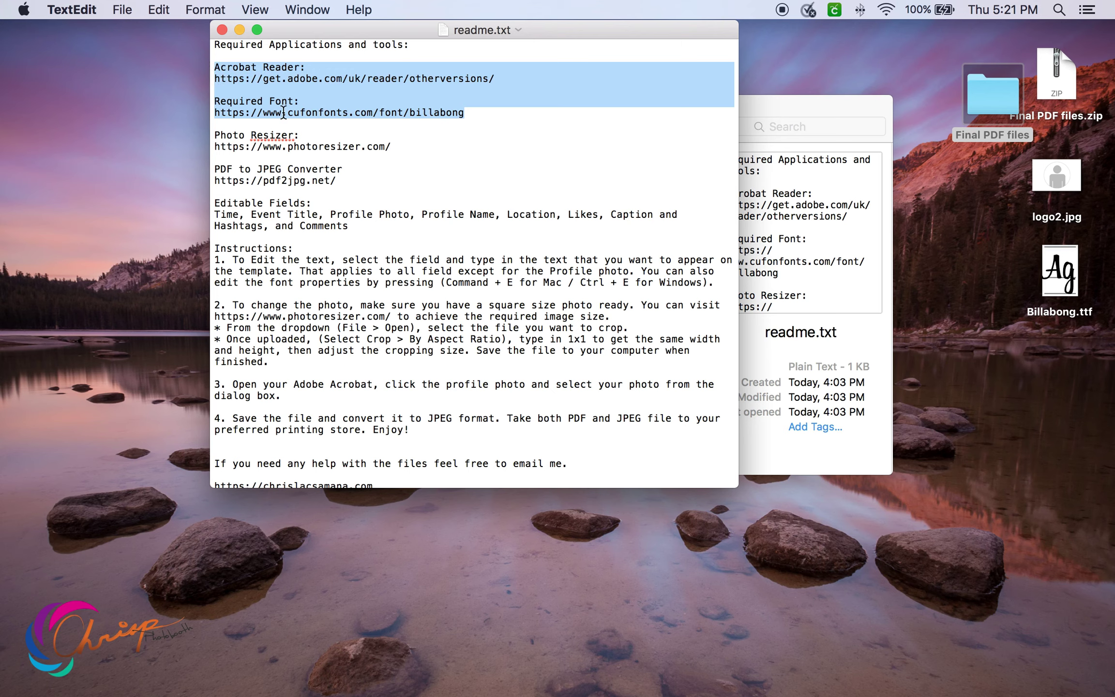
left_click_drag(391, 147, 218, 133)
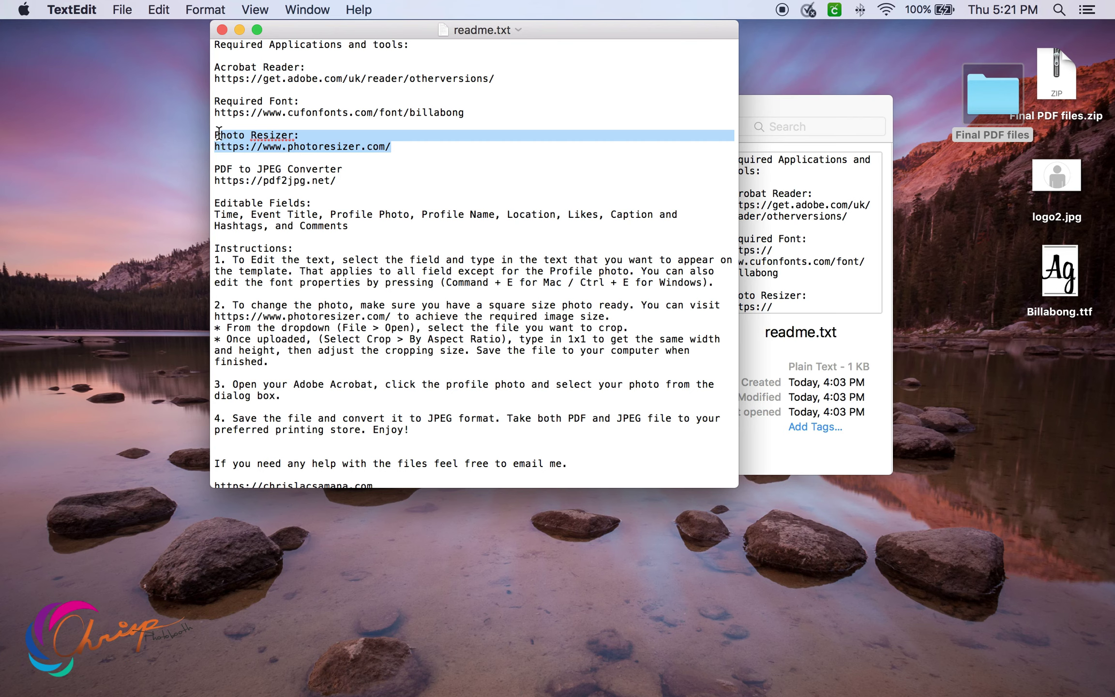
left_click_drag(336, 180, 215, 169)
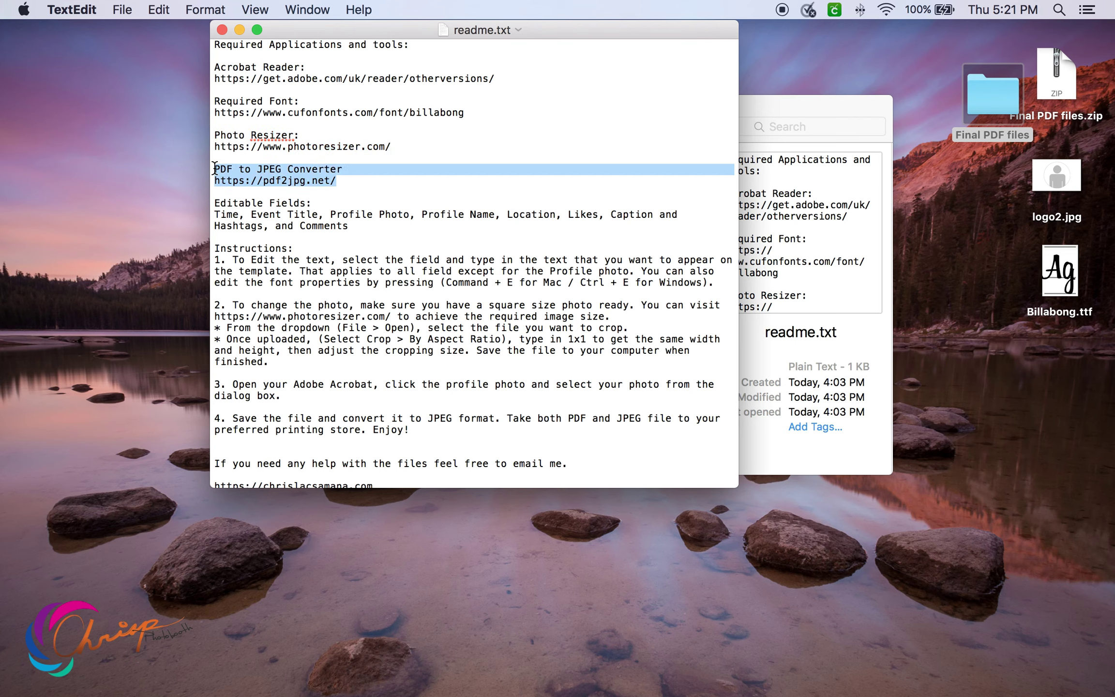
left_click_drag(347, 227, 213, 213)
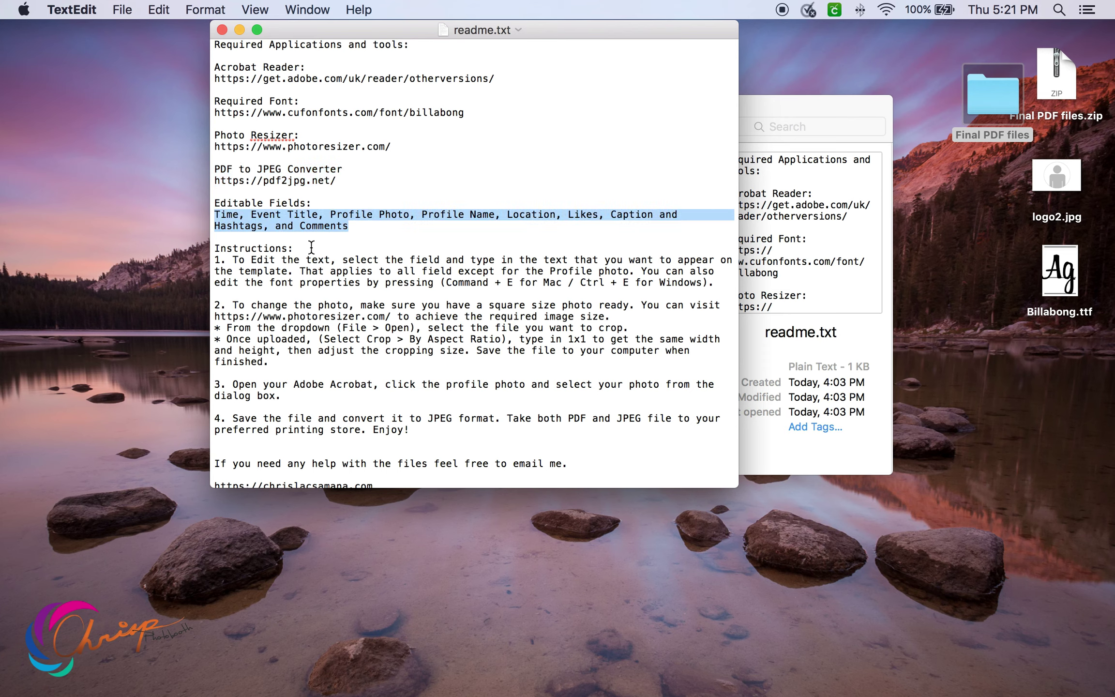
left_click_drag(242, 441, 214, 373)
left_click_drag(216, 251, 434, 428)
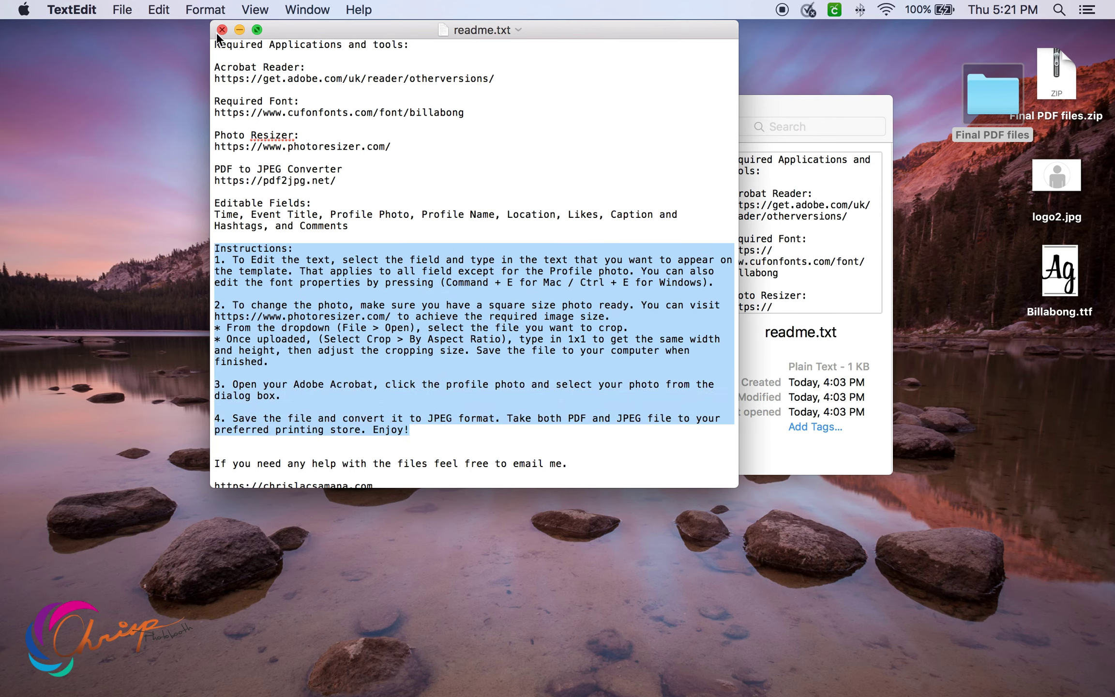
left_click(453, 121)
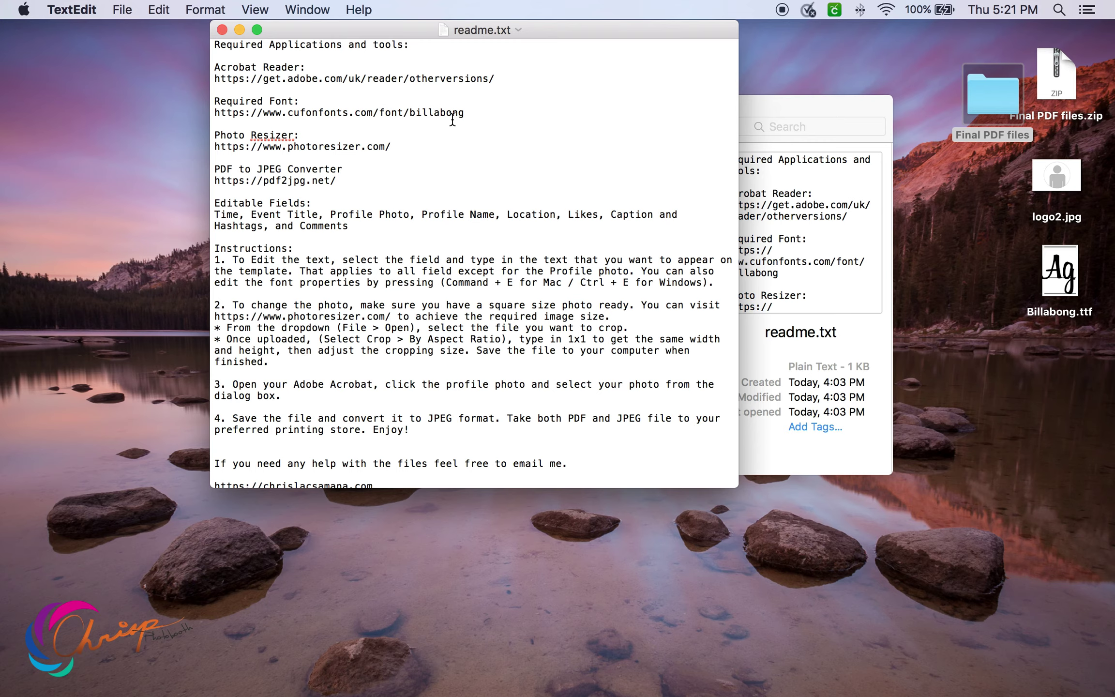
left_click_drag(495, 78, 212, 79)
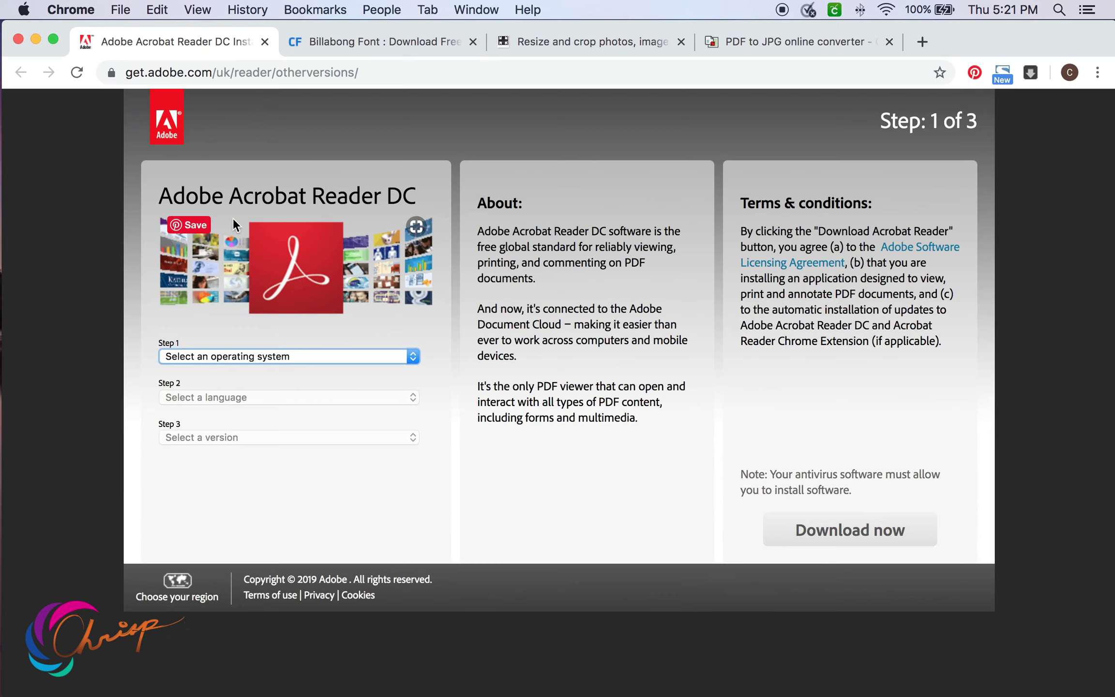
Check the Acrobat Reader page's operating system list, then switch to the Billabong font page
left_click(217, 357)
left_click(468, 452)
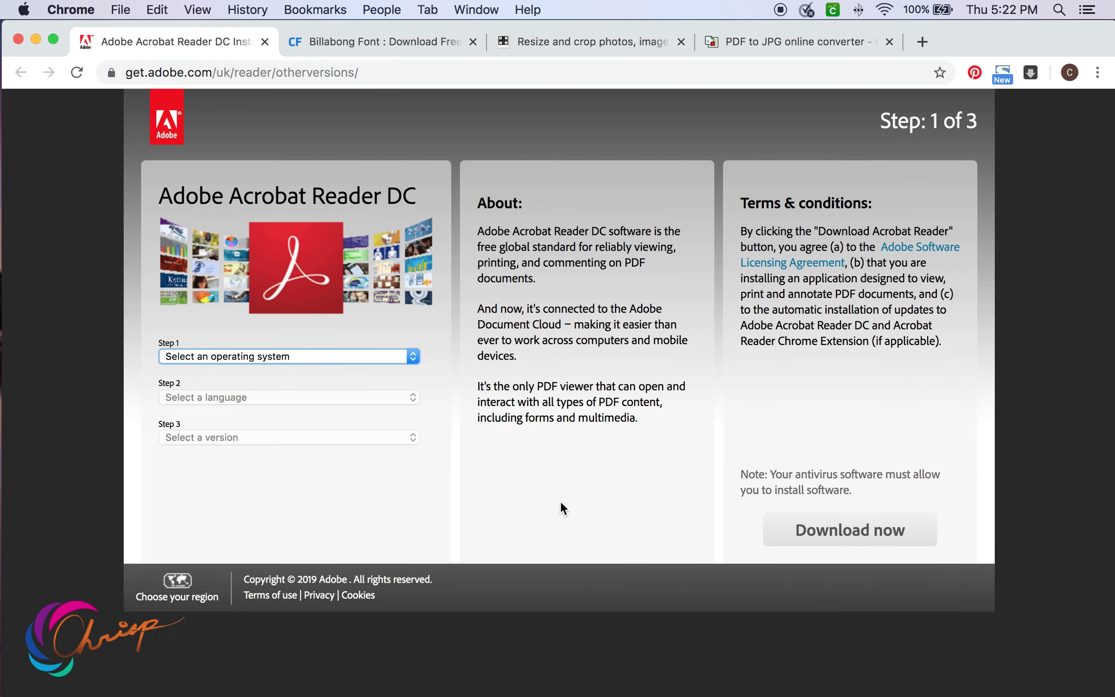
key("ctrl+Tab")
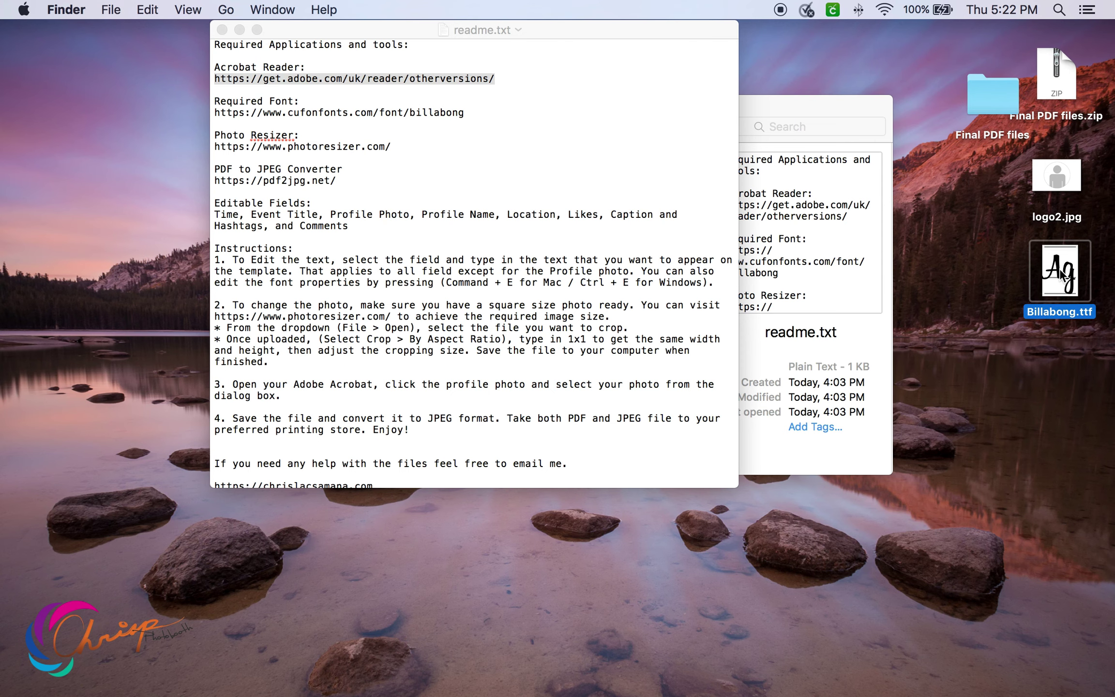
Open Billabong.ttf in Font Book and start opening a Desktop photo in photoresizer.com
double_click(1060, 274)
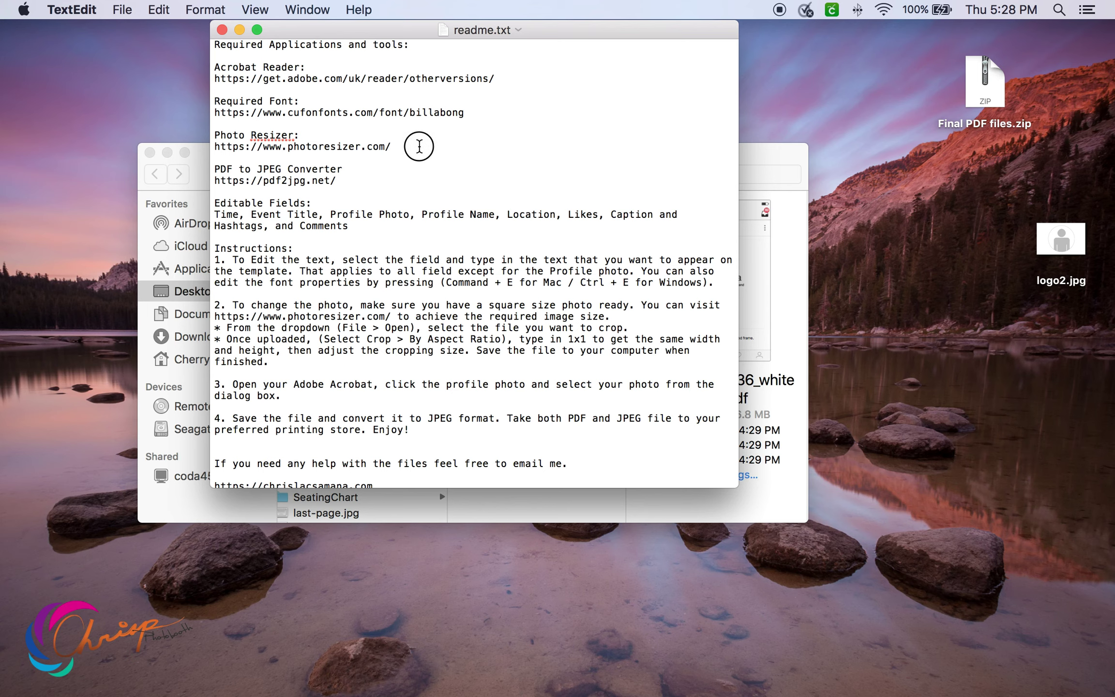
left_click_drag(415, 143, 183, 151)
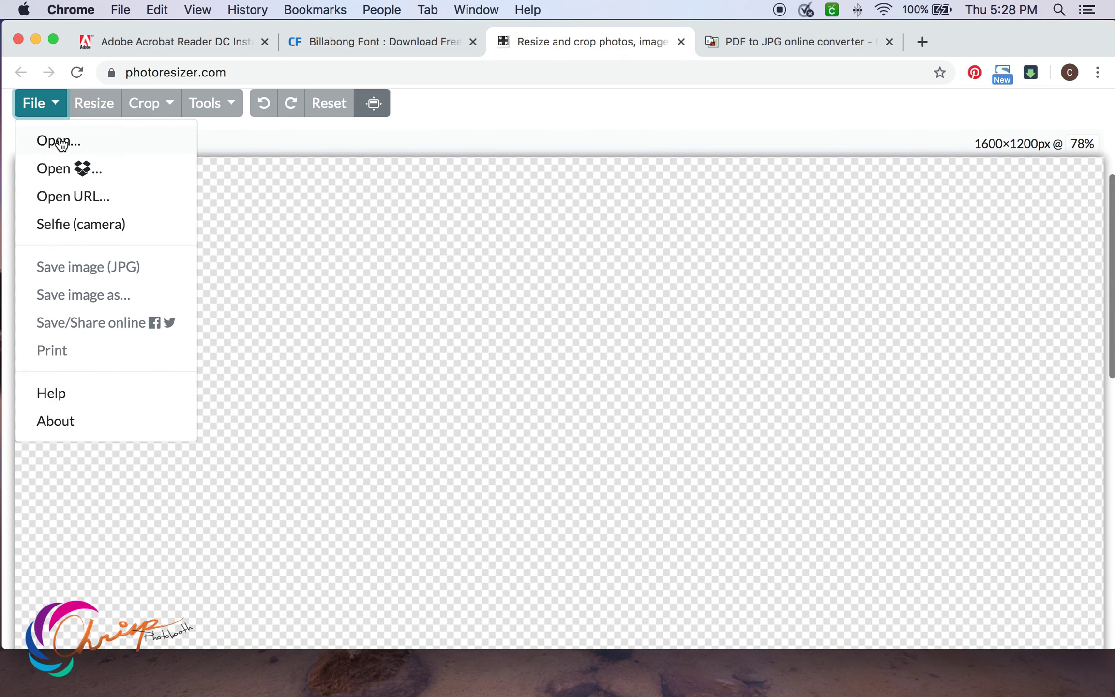
left_click(55, 139)
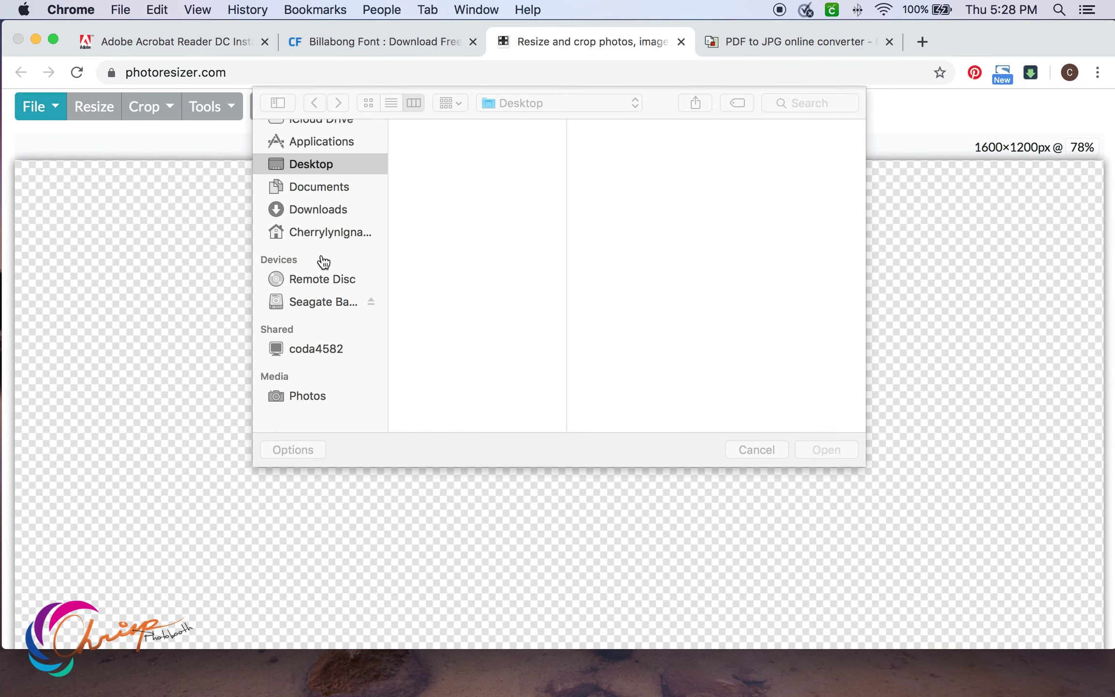
Load logo2.jpg into PhotoResizer and set a 1x1 aspect-ratio crop
scroll(429, 194, "down", 5)
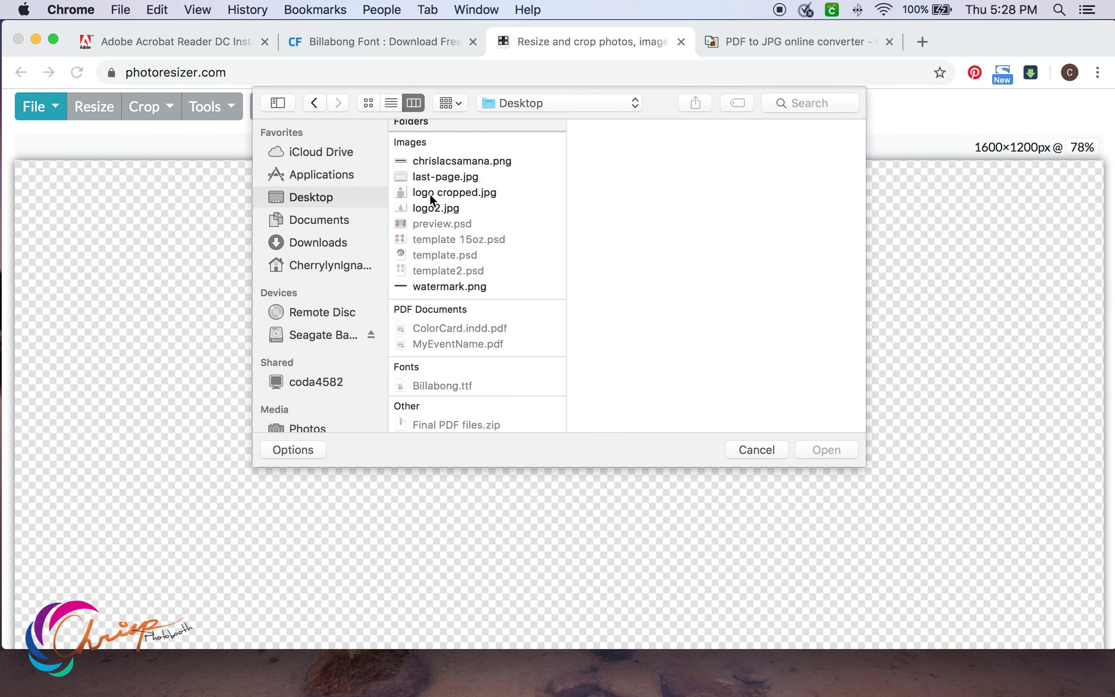
left_click(423, 208)
left_click(826, 449)
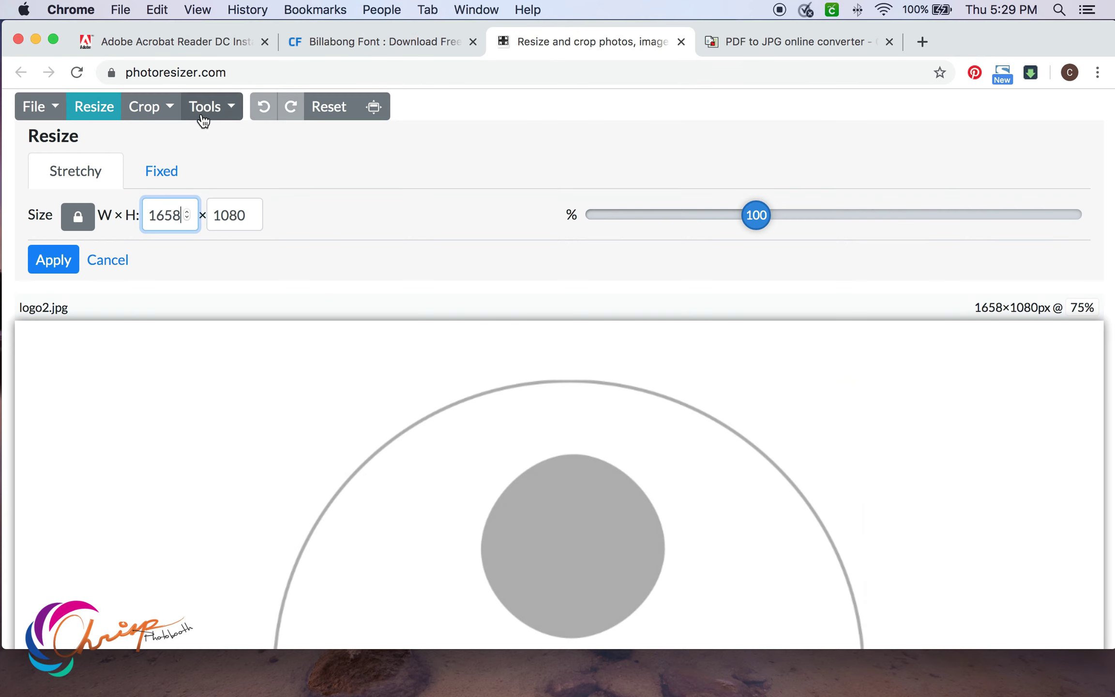
left_click(147, 106)
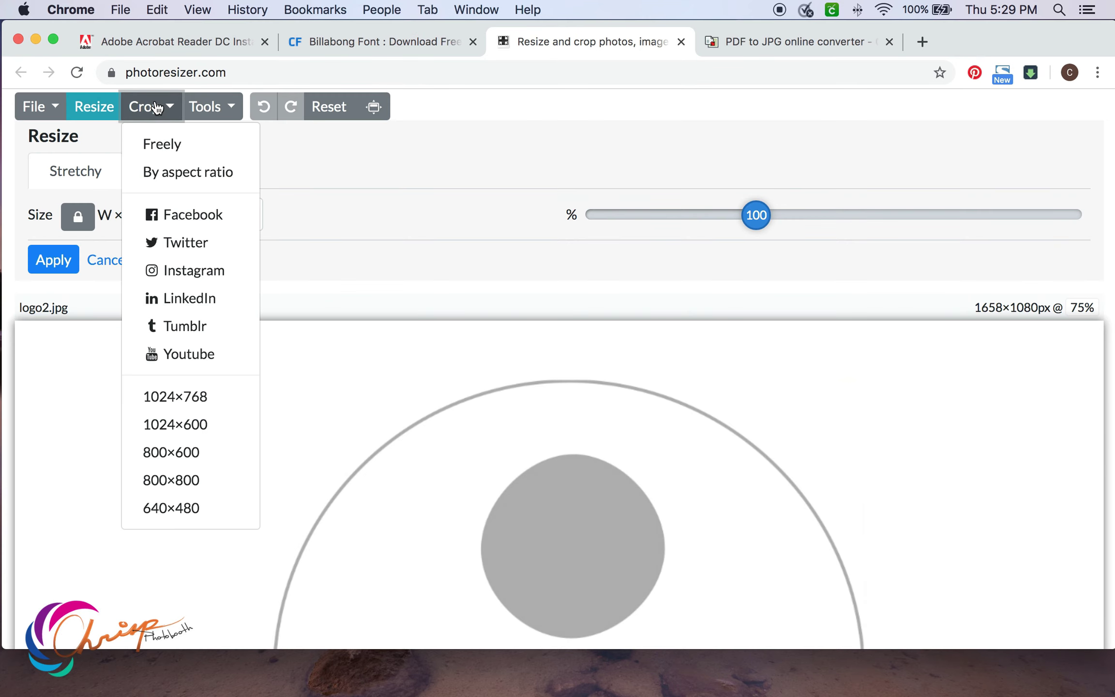
left_click(195, 173)
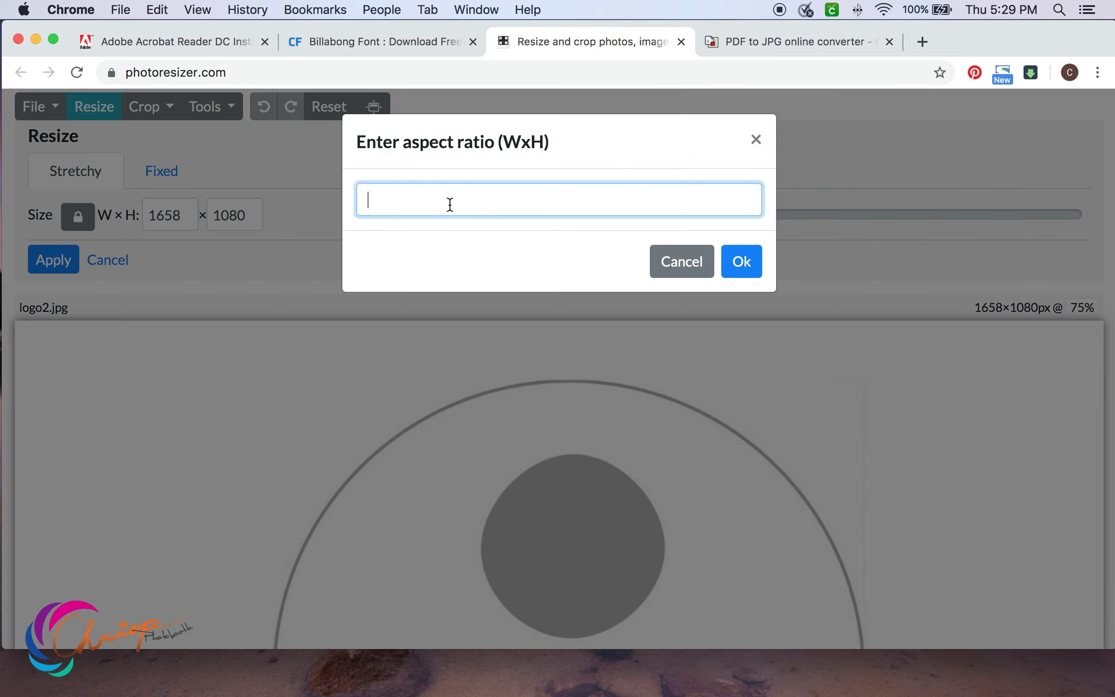
type("1x1")
left_click(723, 270)
Adjust the crop area and apply it, giving a 903×902 px square image
scroll(720, 275, "down", 5)
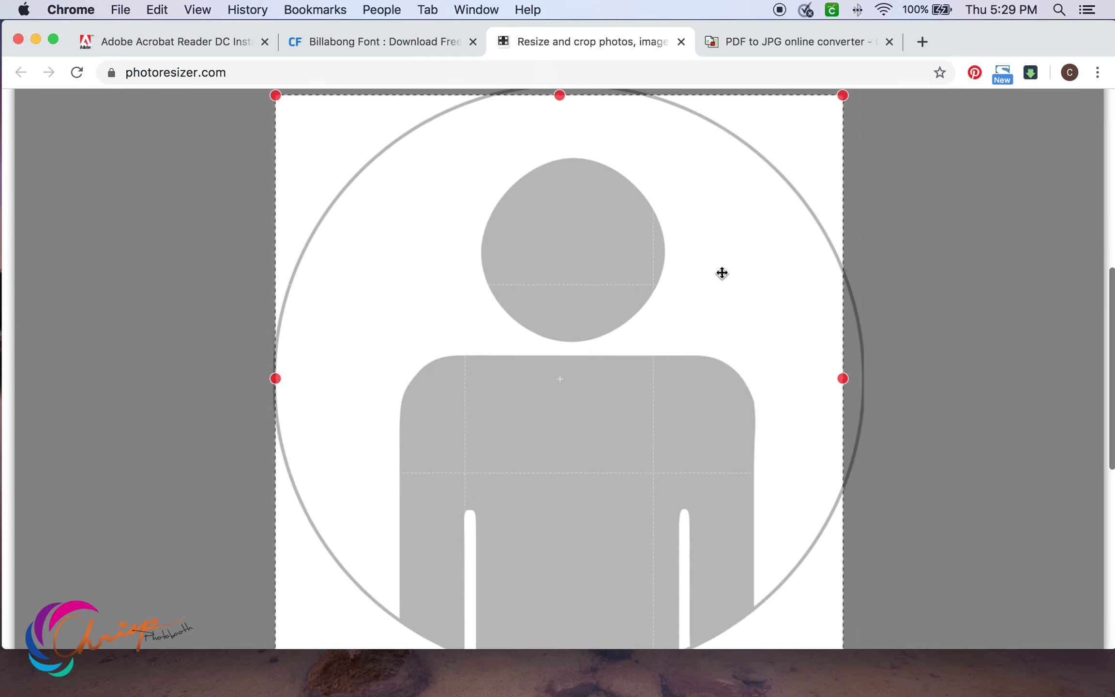
scroll(754, 239, "up", 3)
left_click_drag(841, 126, 887, 114)
scroll(580, 352, "down", 5)
left_click_drag(274, 587, 263, 602)
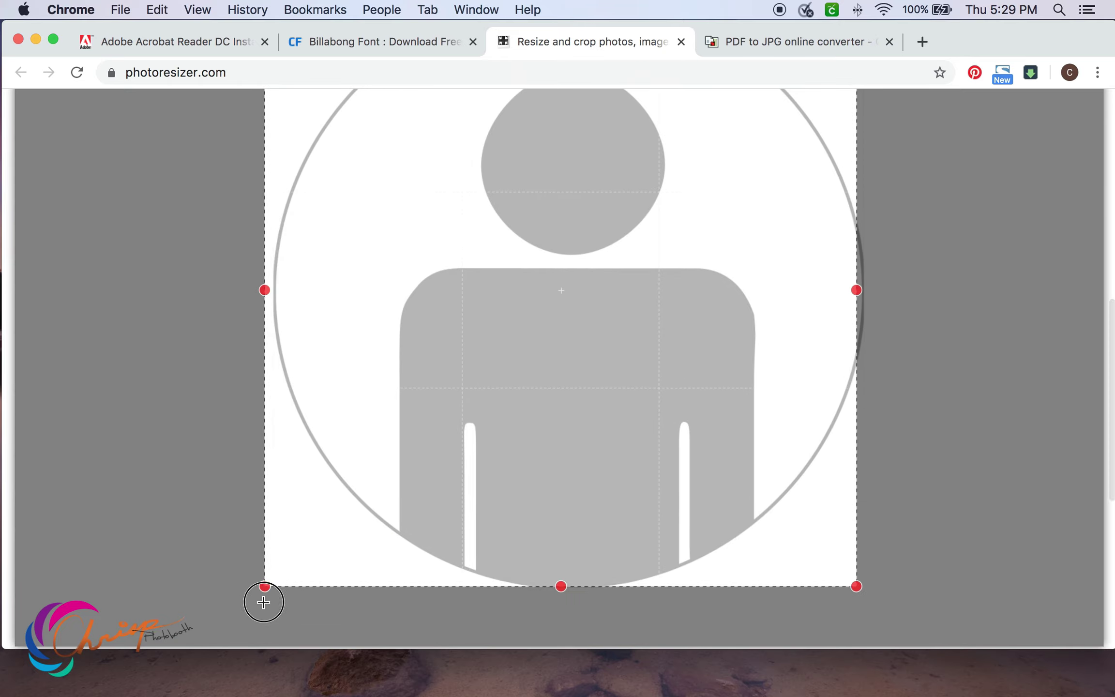
left_click_drag(442, 480, 448, 483)
scroll(495, 495, "up", 15)
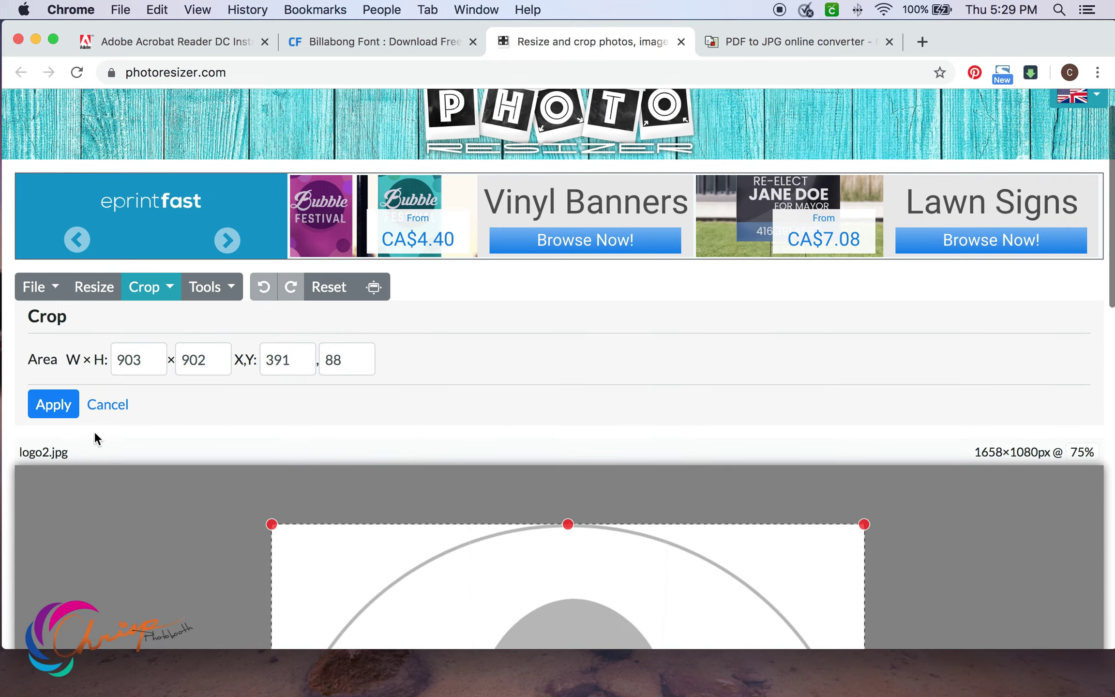
left_click(70, 412)
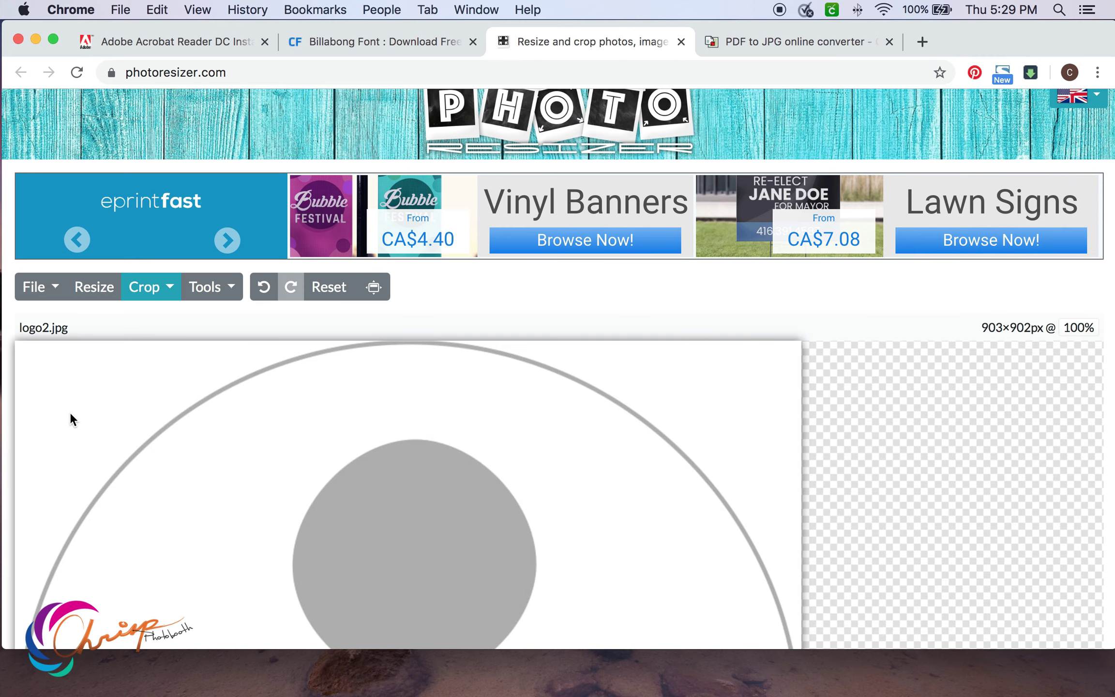
left_click(41, 290)
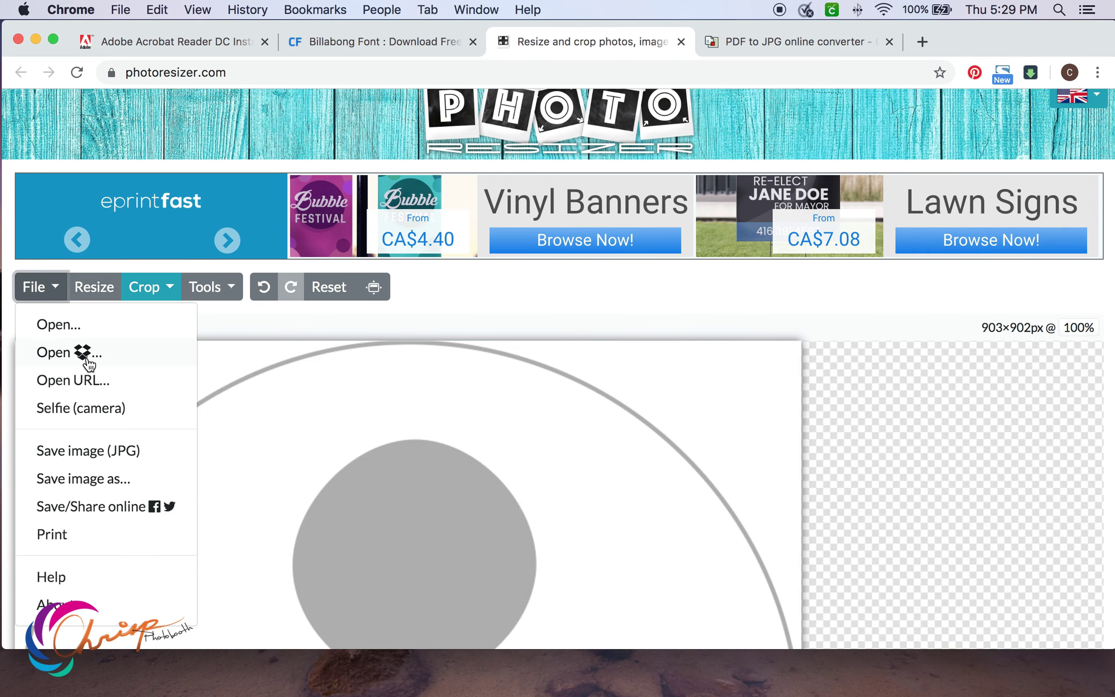
Save the cropped photo as JPG and open Instagram_24x36_white_Final.pdf in Adobe Acrobat
left_click(70, 452)
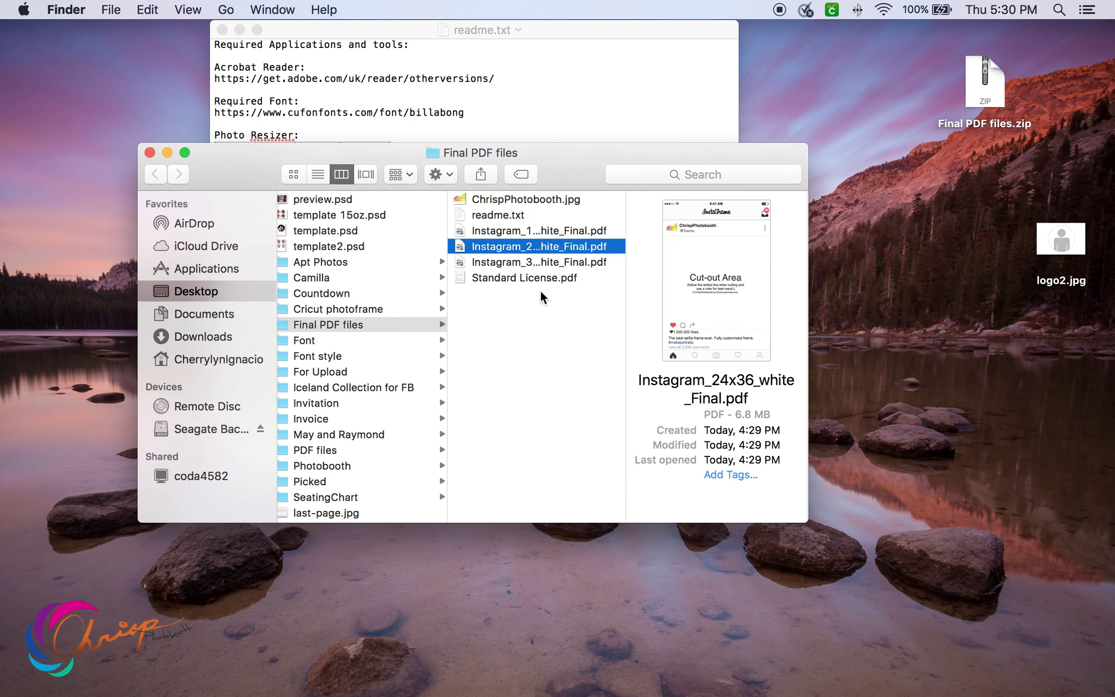
right_click(526, 248)
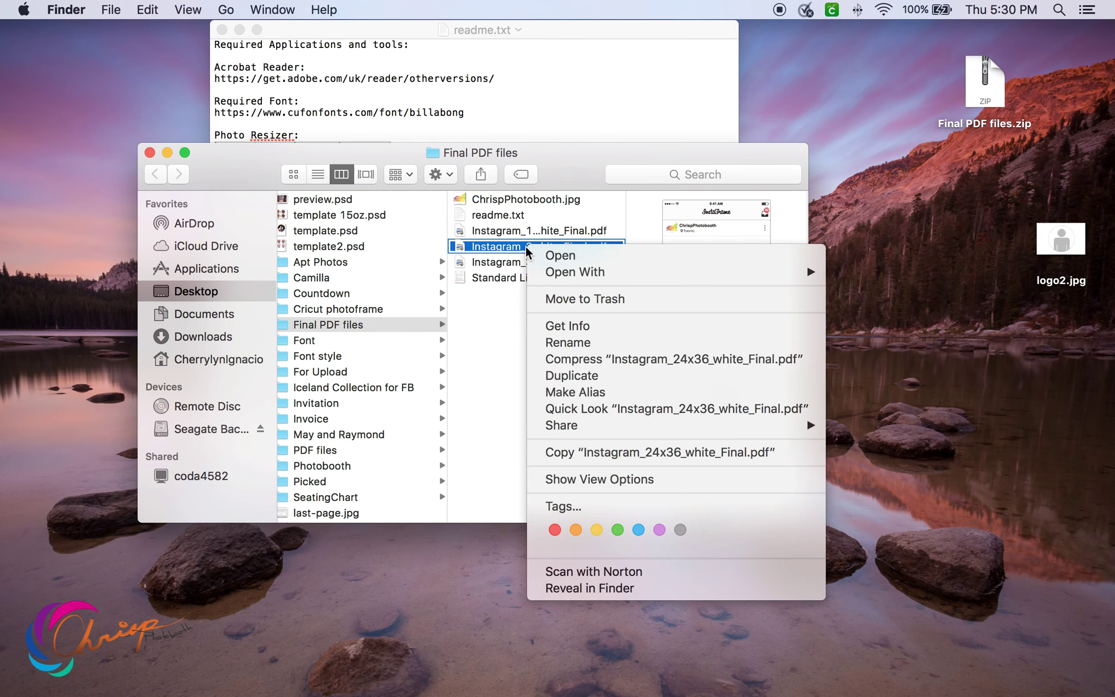
mouse_move(576, 272)
left_click(875, 307)
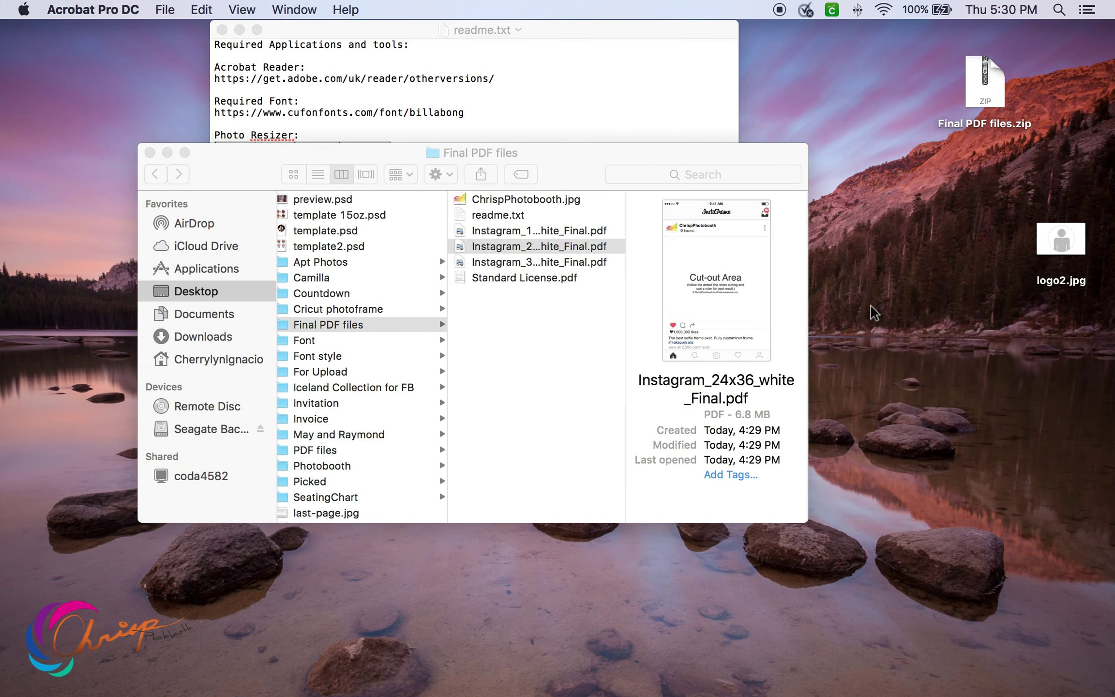
Change the time's 4 to 0 and replace the InstaFrame title with 'Event Name'
left_click(437, 144)
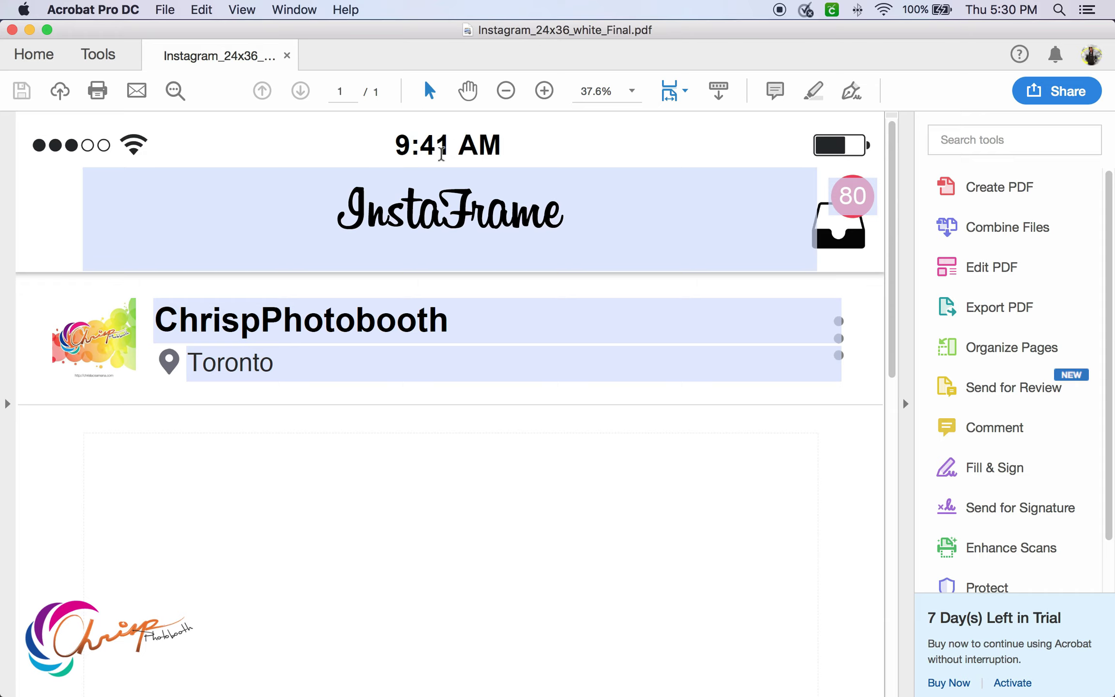
key("BackSpace")
type("0")
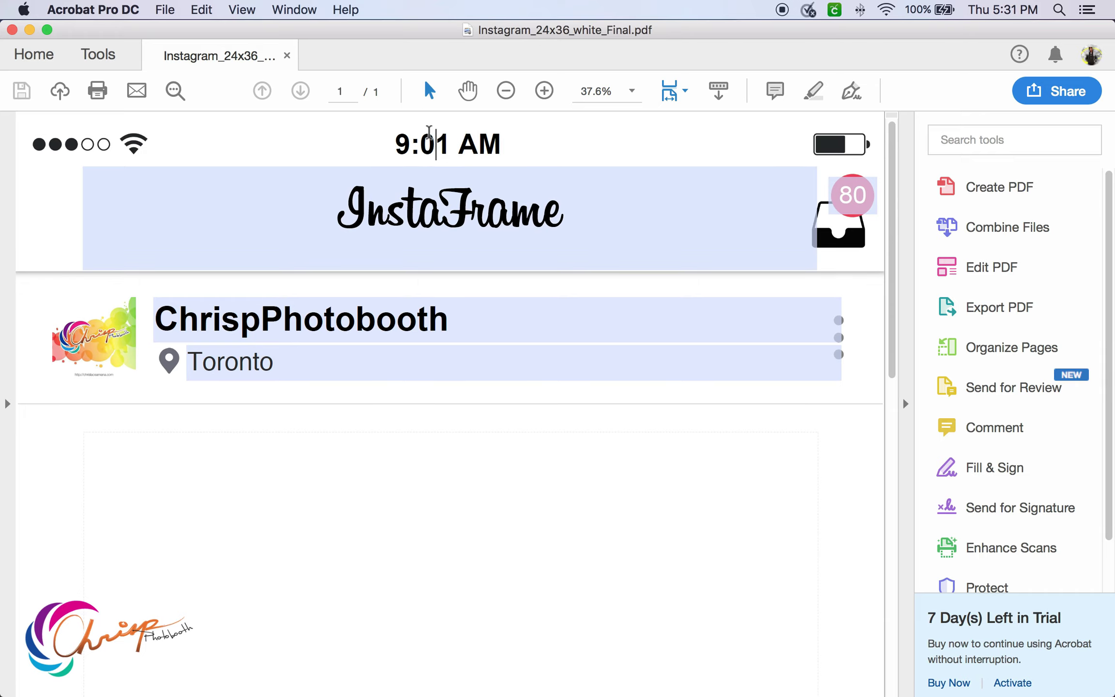
double_click(455, 194)
type("Event Name")
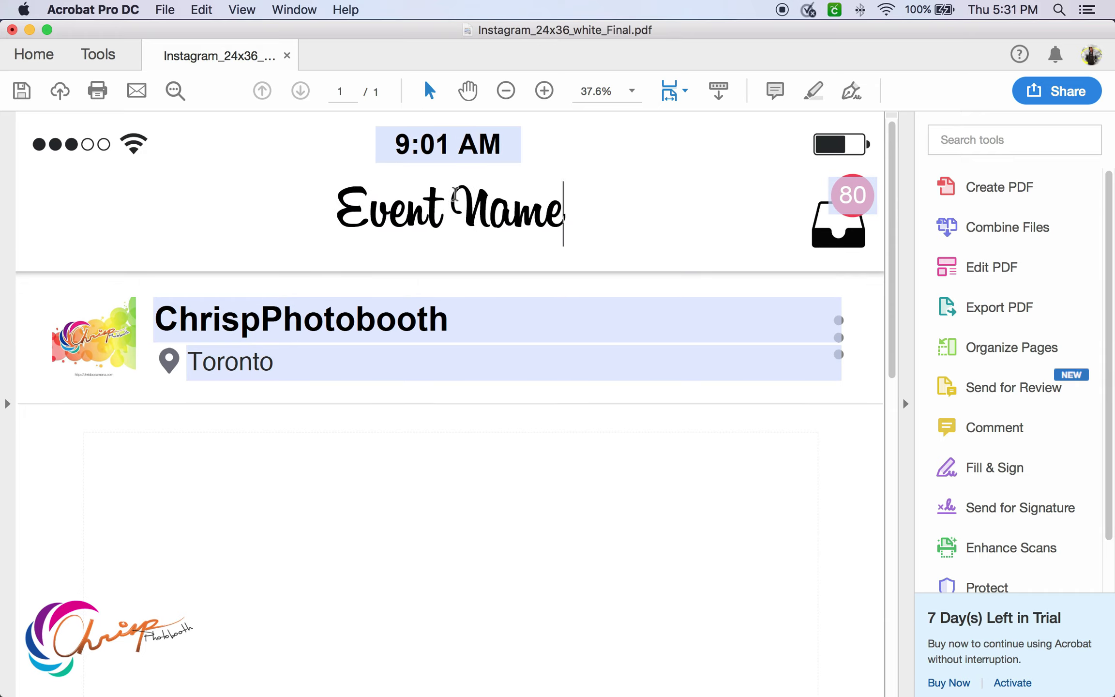
Replace the template's profile photo with logo cropped.jpg
left_click(90, 351)
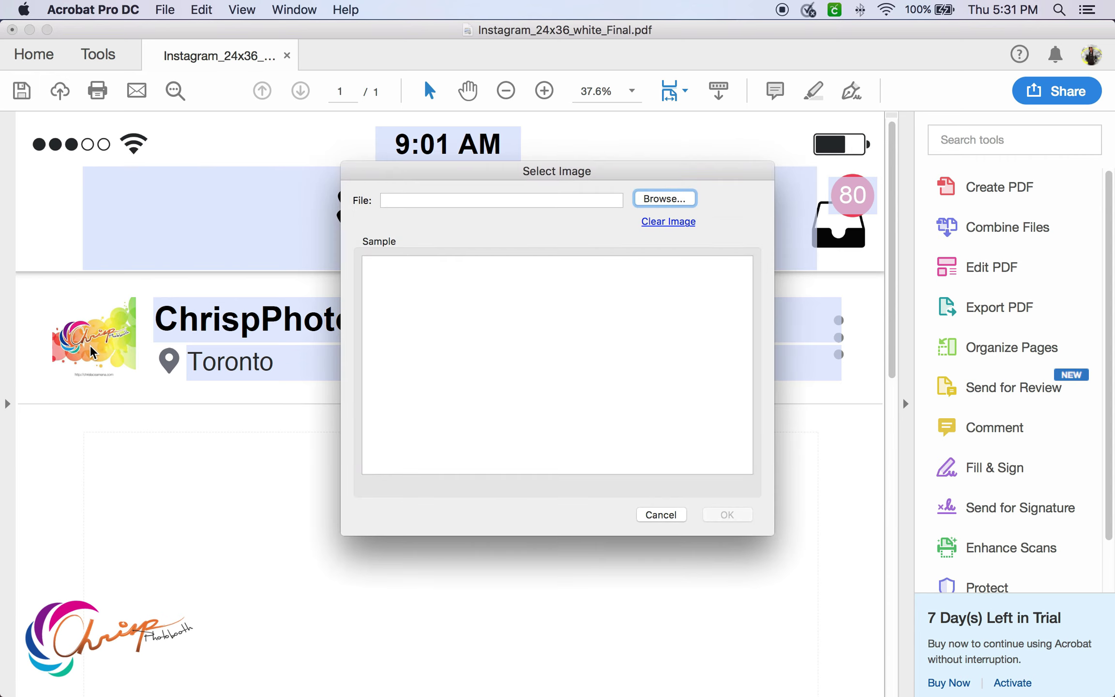
left_click(652, 206)
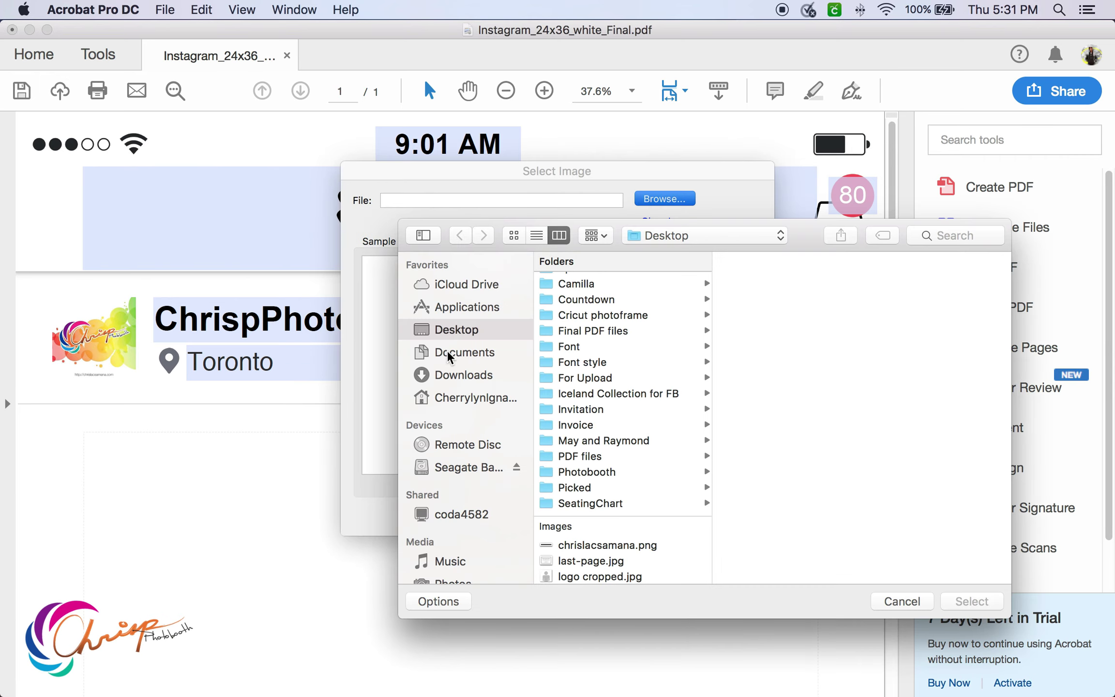
scroll(583, 506, "down", 3)
left_click(600, 486)
left_click(972, 601)
left_click(726, 514)
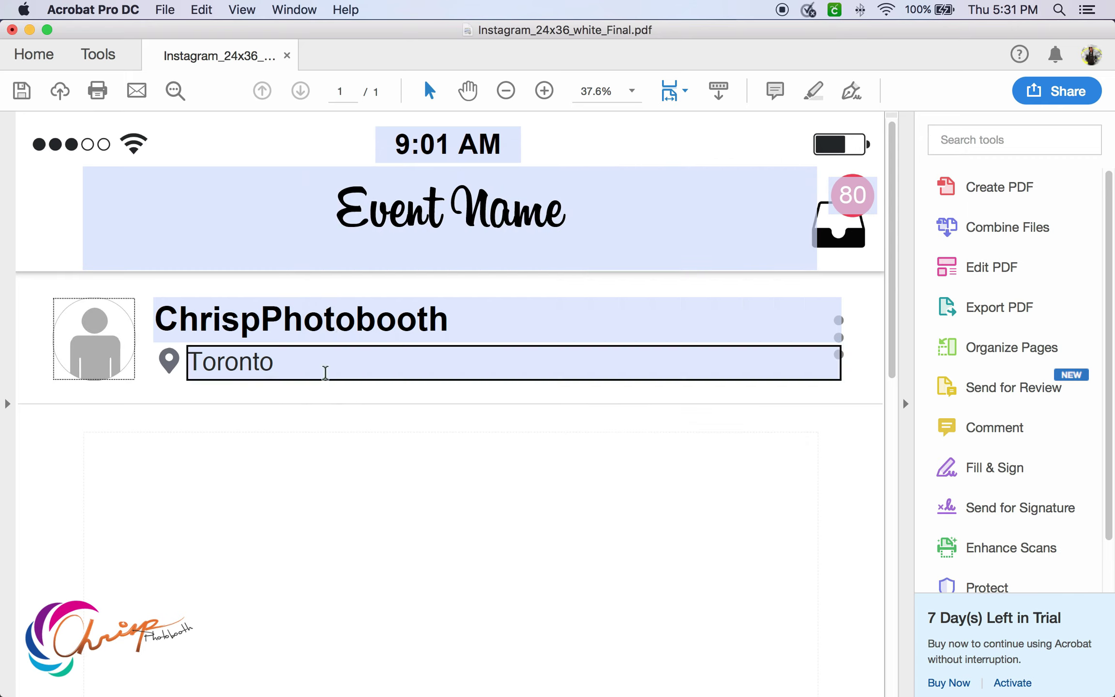
Rename the profile from ChrispPhotobooth to Chris and Cherry Wedding
left_click_drag(264, 319, 428, 331)
double_click(428, 331)
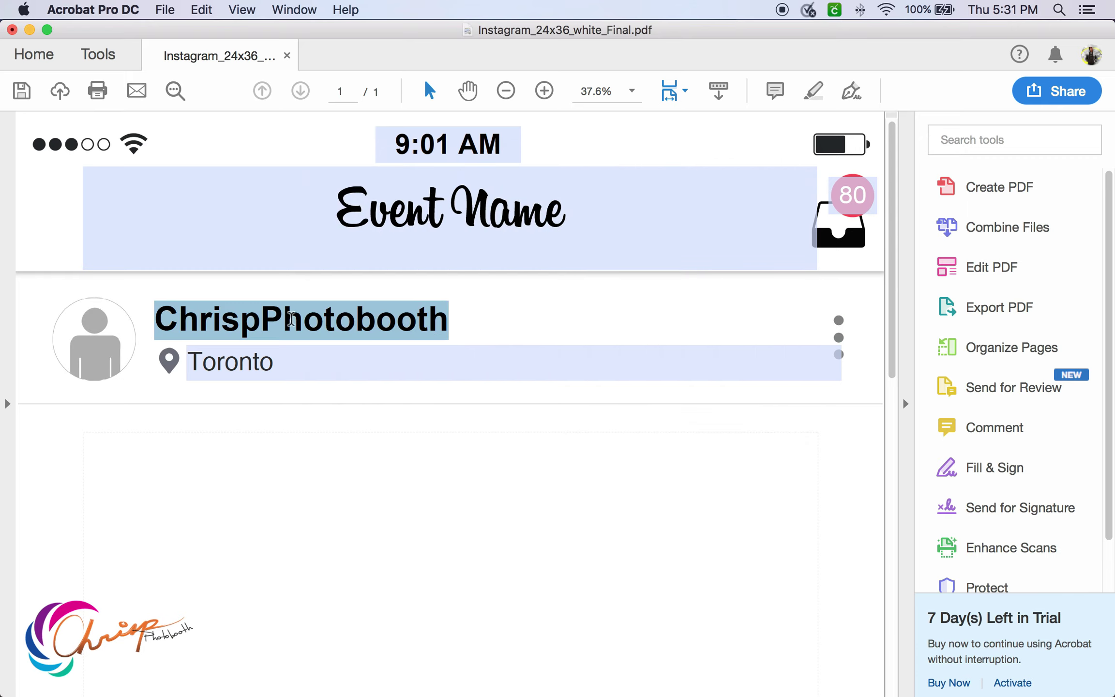
left_click(292, 320)
left_click_drag(251, 318, 517, 338)
type("and C")
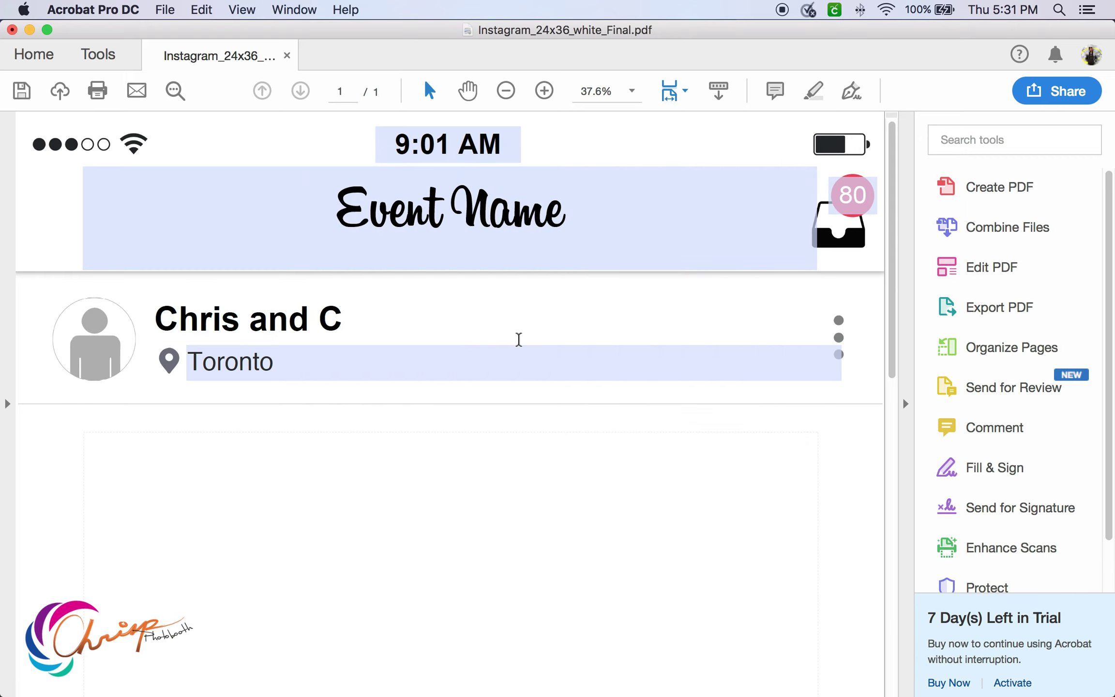
type("herry Wedding")
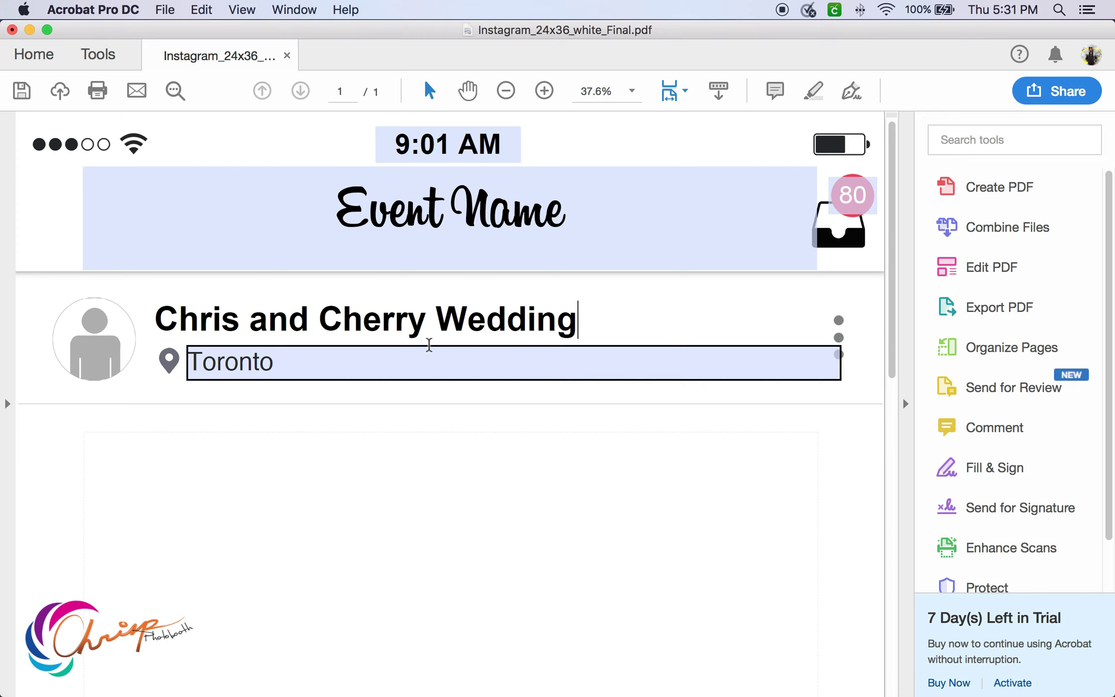
left_click(382, 344)
Trim the likes to 1,000 and change the comments count from 2,596 to 888
scroll(380, 353, "down", 10)
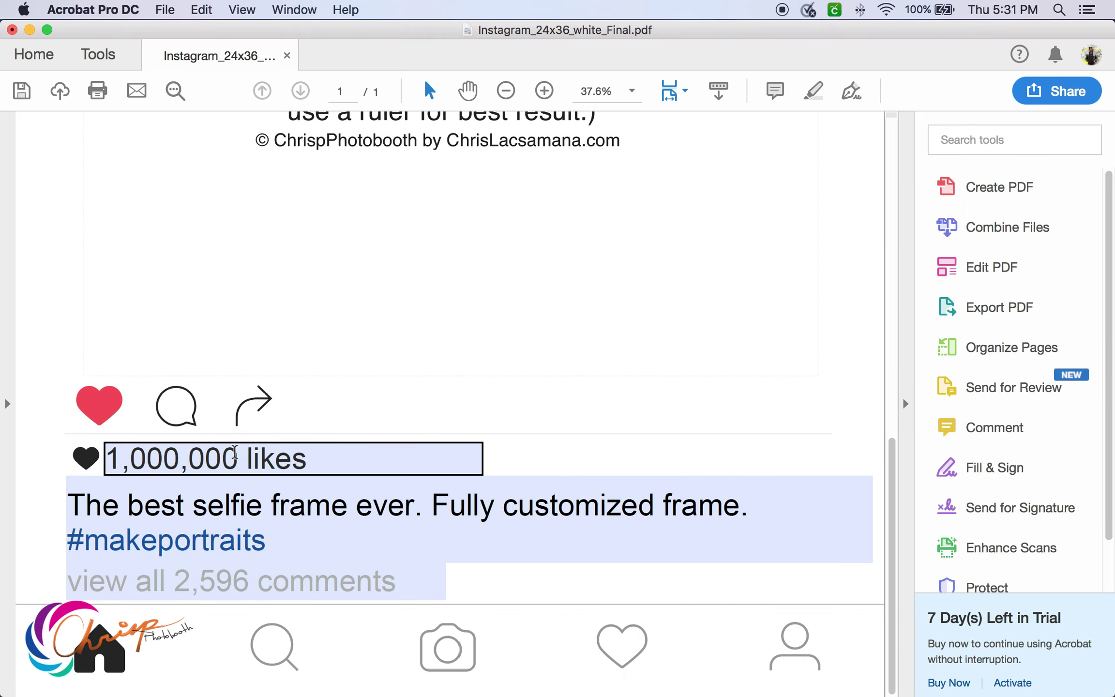
key("BackSpace")
key("BackSpace")
key("BackSpace")
key("BackSpace")
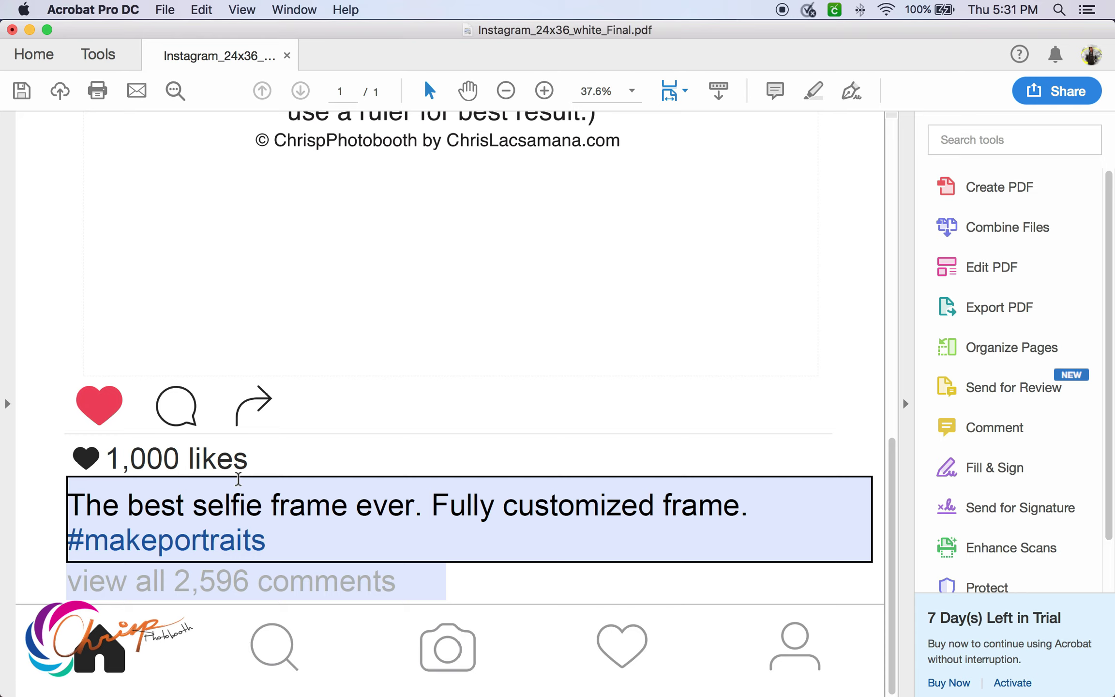
left_click(378, 506)
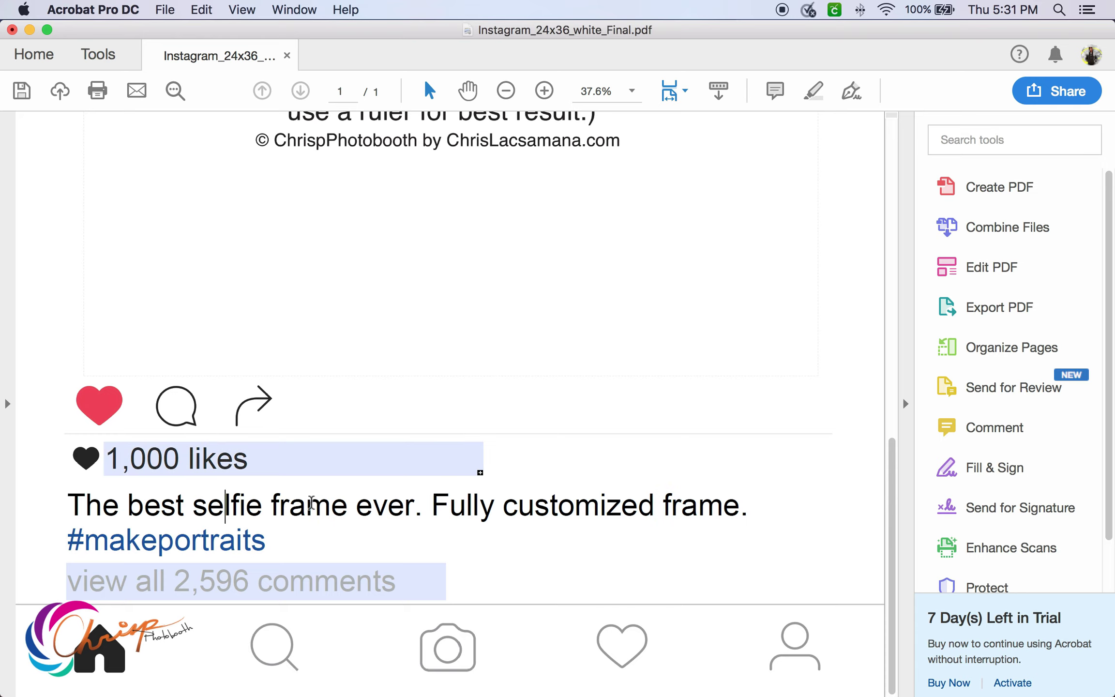
left_click_drag(433, 505, 769, 527)
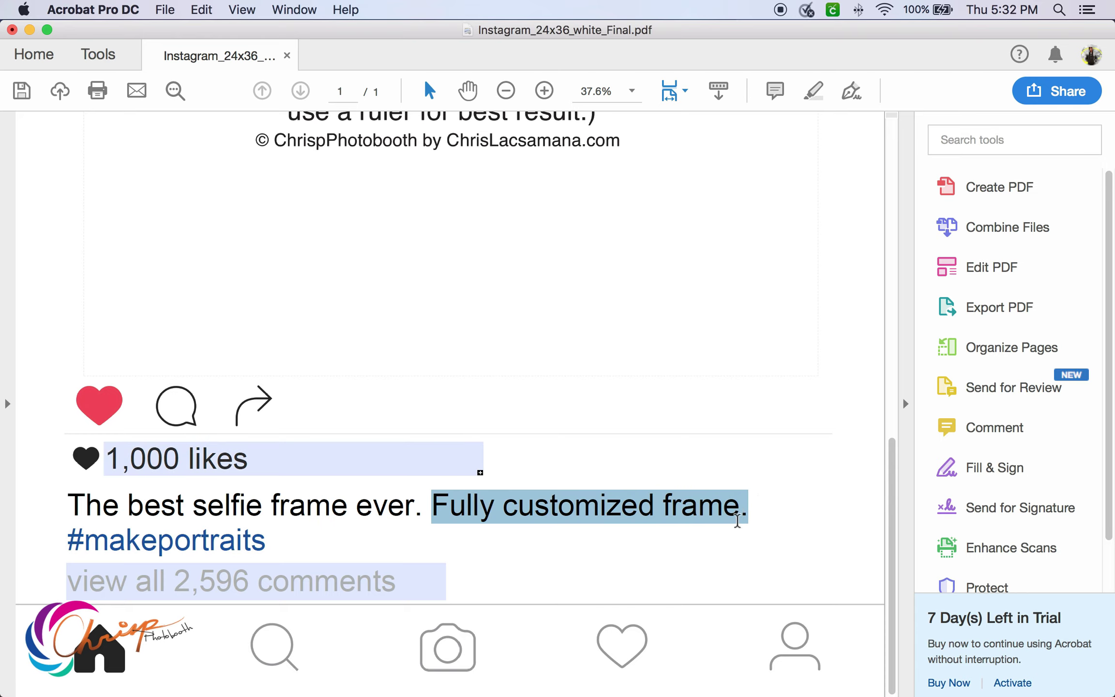
left_click(239, 581)
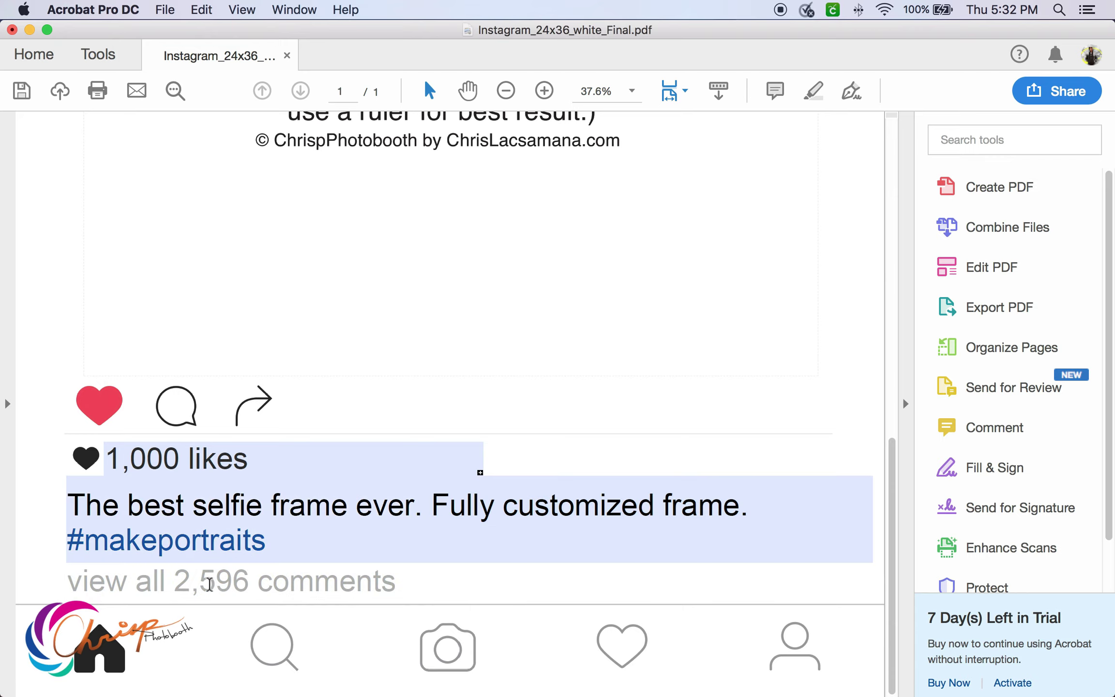
double_click(239, 580)
type("888")
left_click_drag(432, 506, 755, 493)
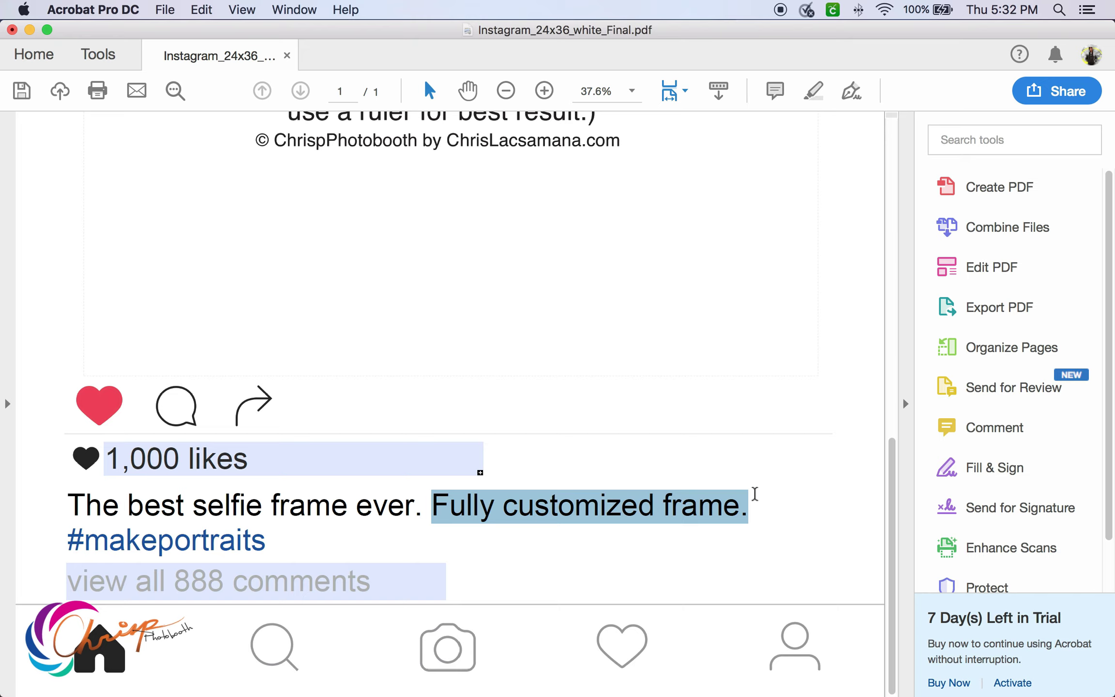
key("super+e")
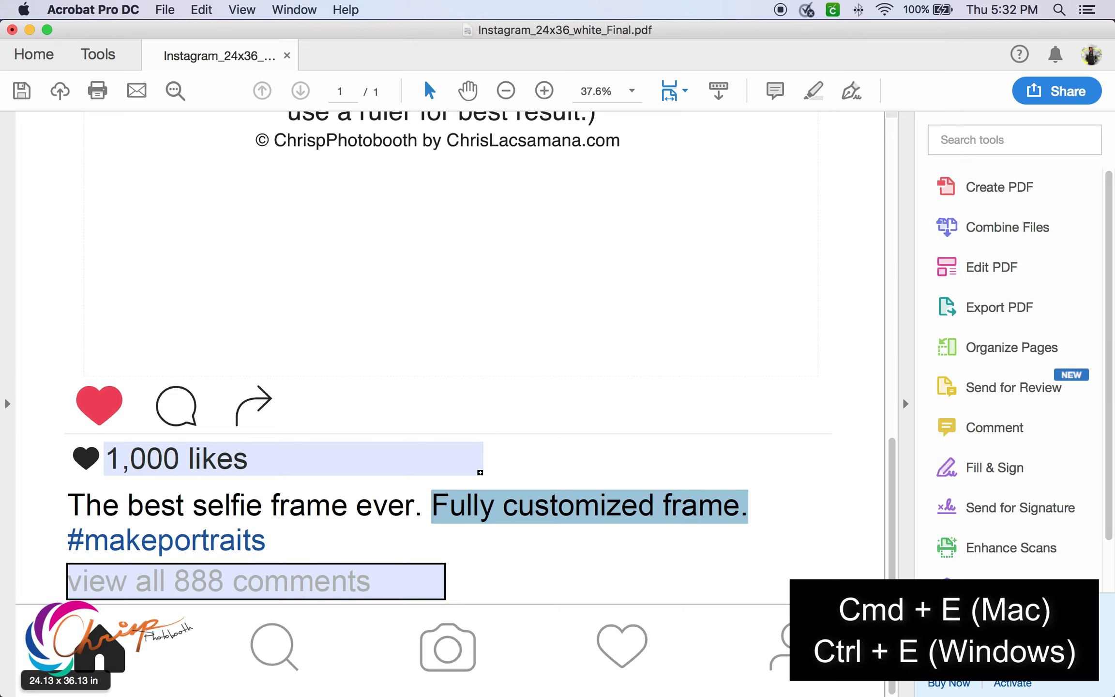
key("super+e")
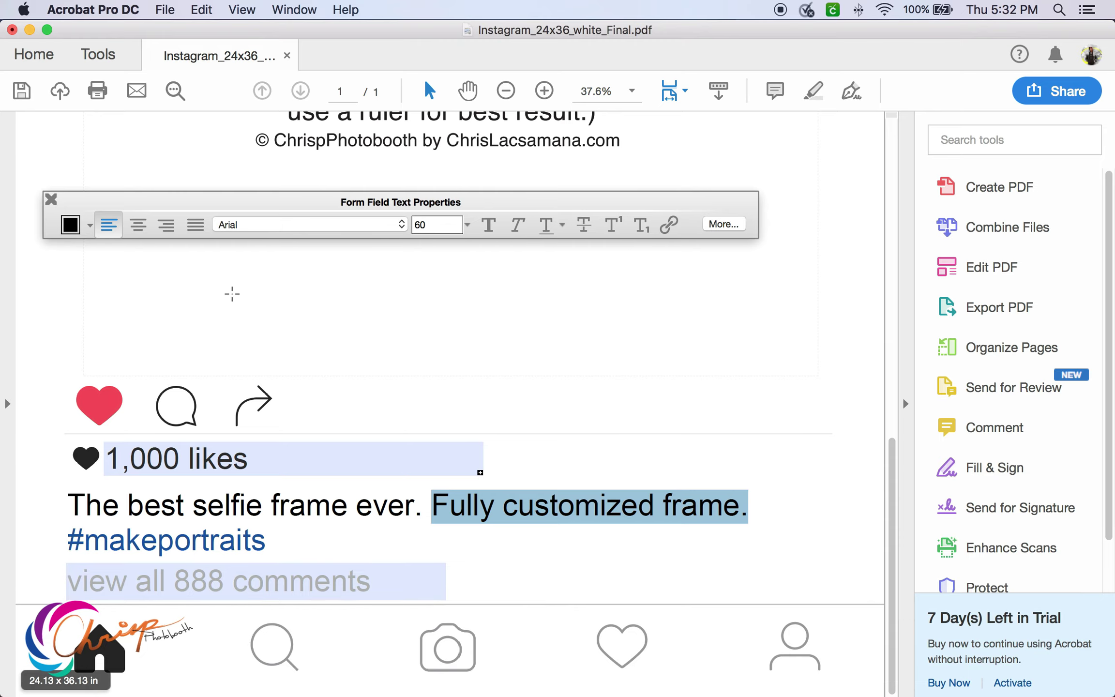
left_click(77, 226)
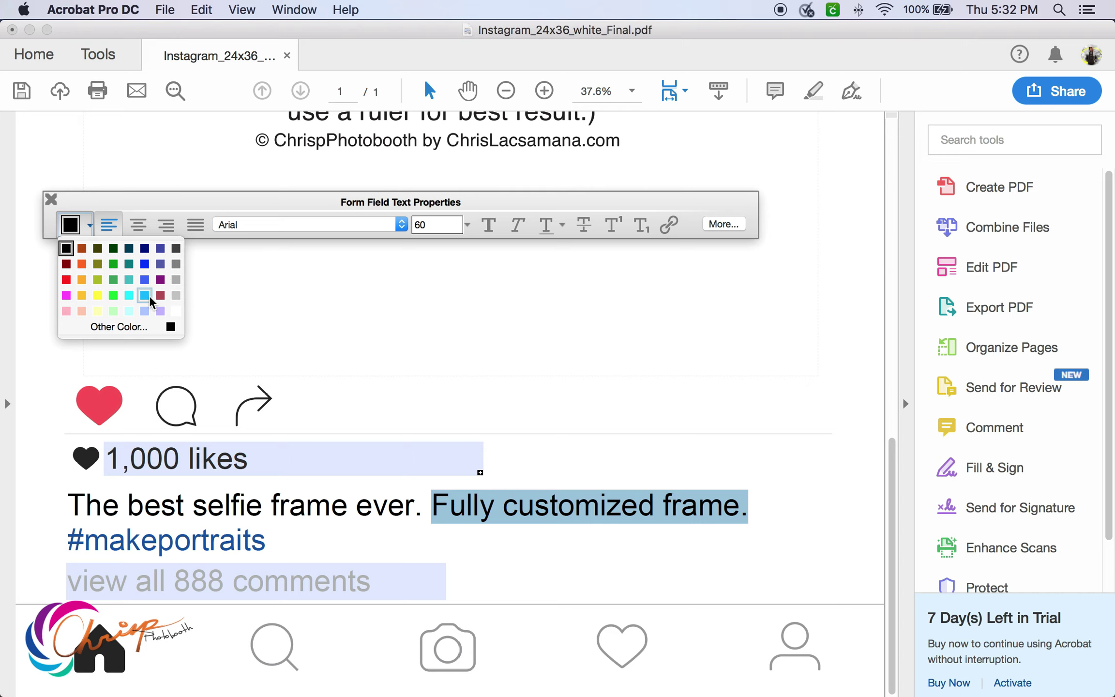
left_click(119, 326)
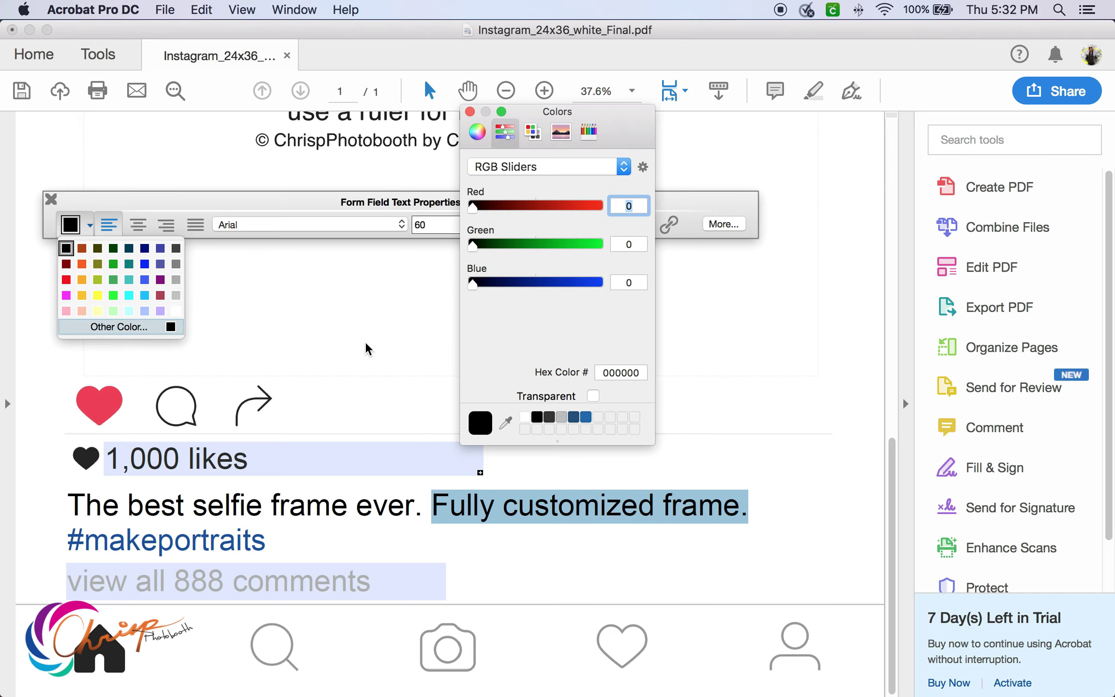
left_click(470, 112)
left_click(51, 201)
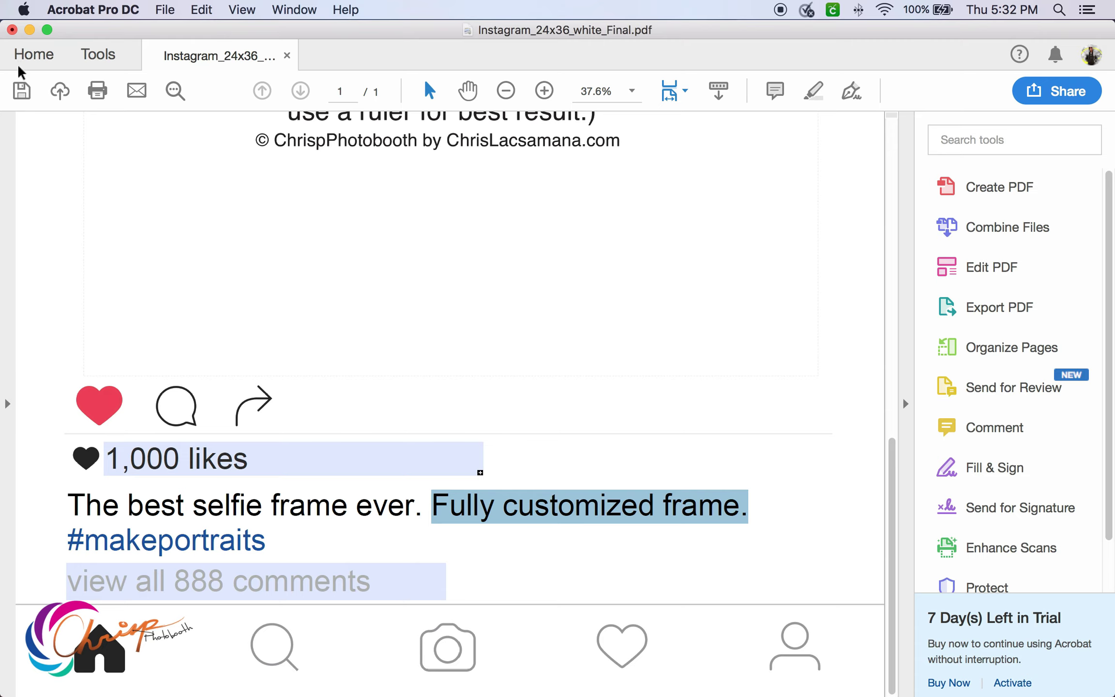
Save a copy of the customized template into the Desktop folder named MyWedding.pdf
left_click(158, 14)
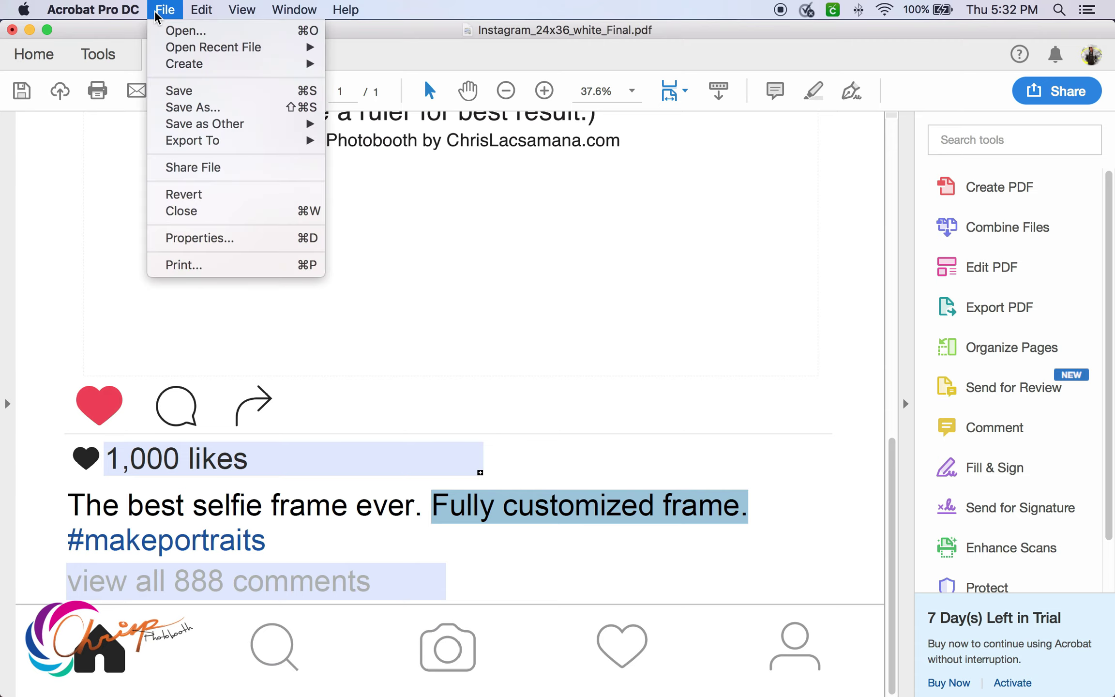
left_click(193, 107)
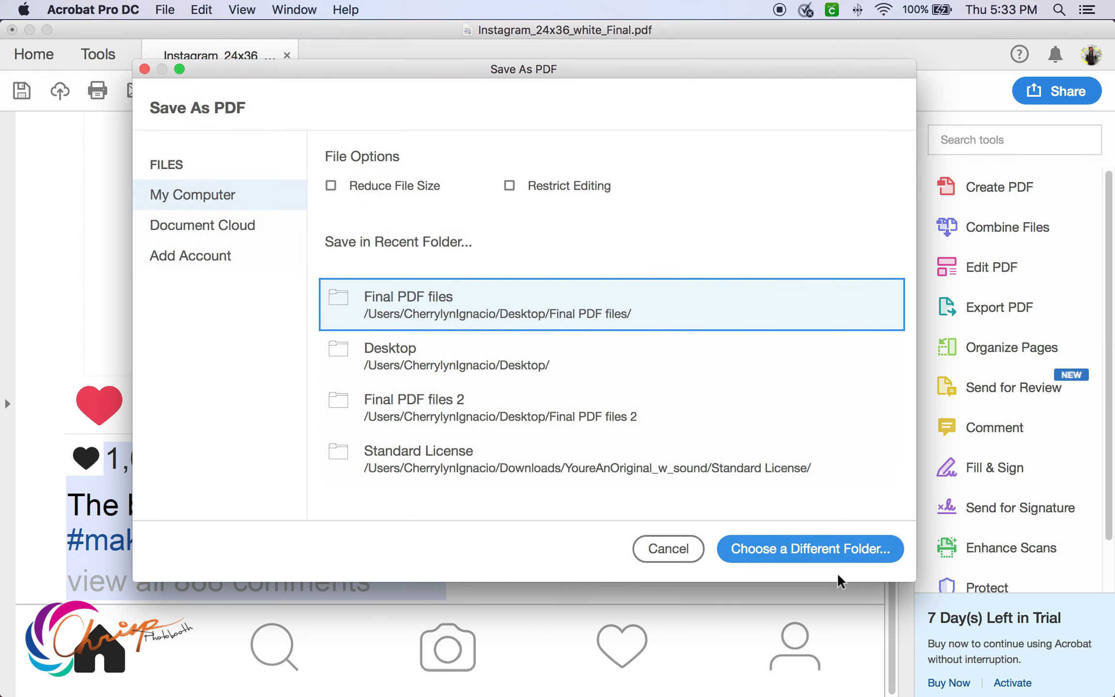
left_click(446, 342)
left_click(313, 299)
left_click(306, 277)
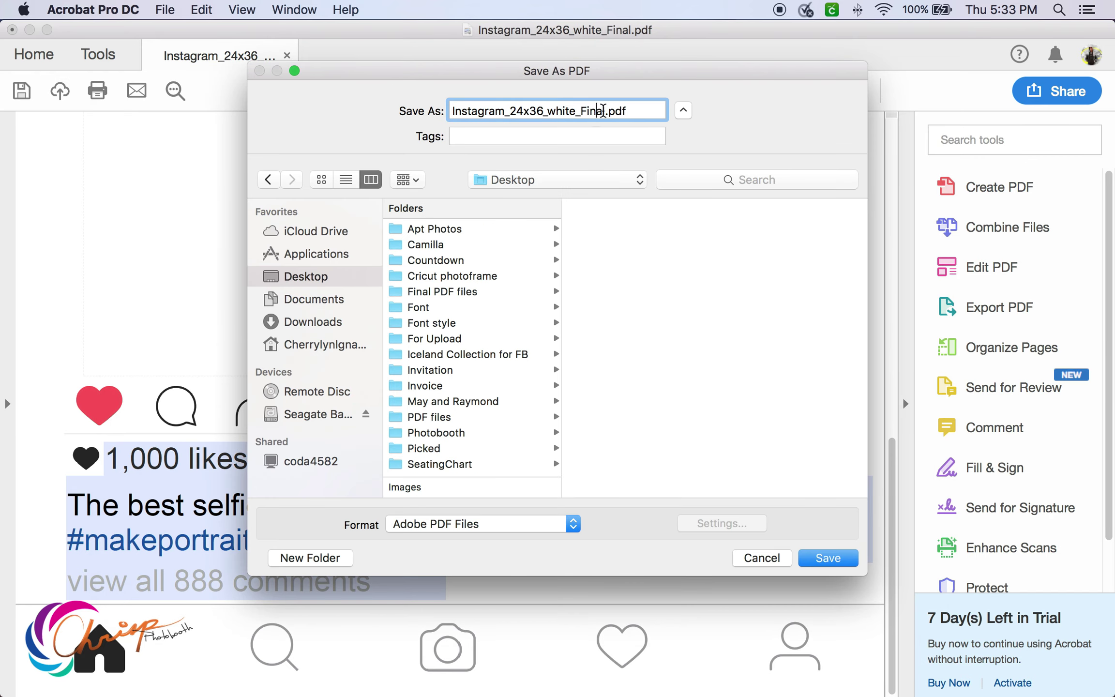
left_click(591, 111)
left_click_drag(590, 110, 581, 111)
key("shift+super+Left")
type("Me")
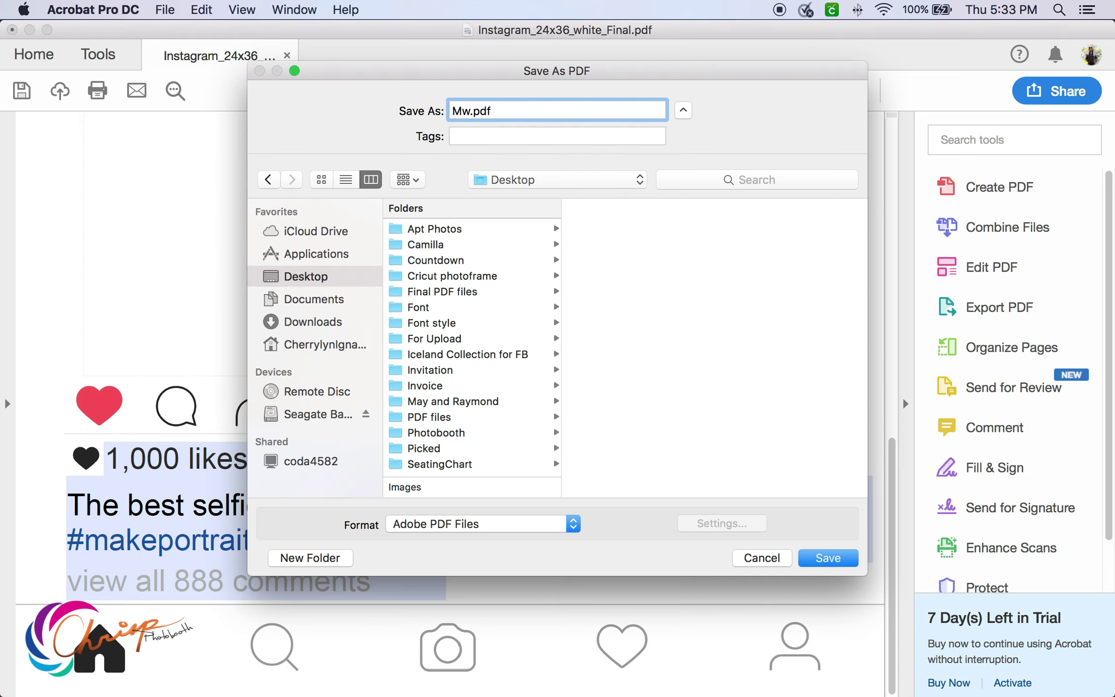
key("BackSpace")
type("yWedding")
left_click(844, 559)
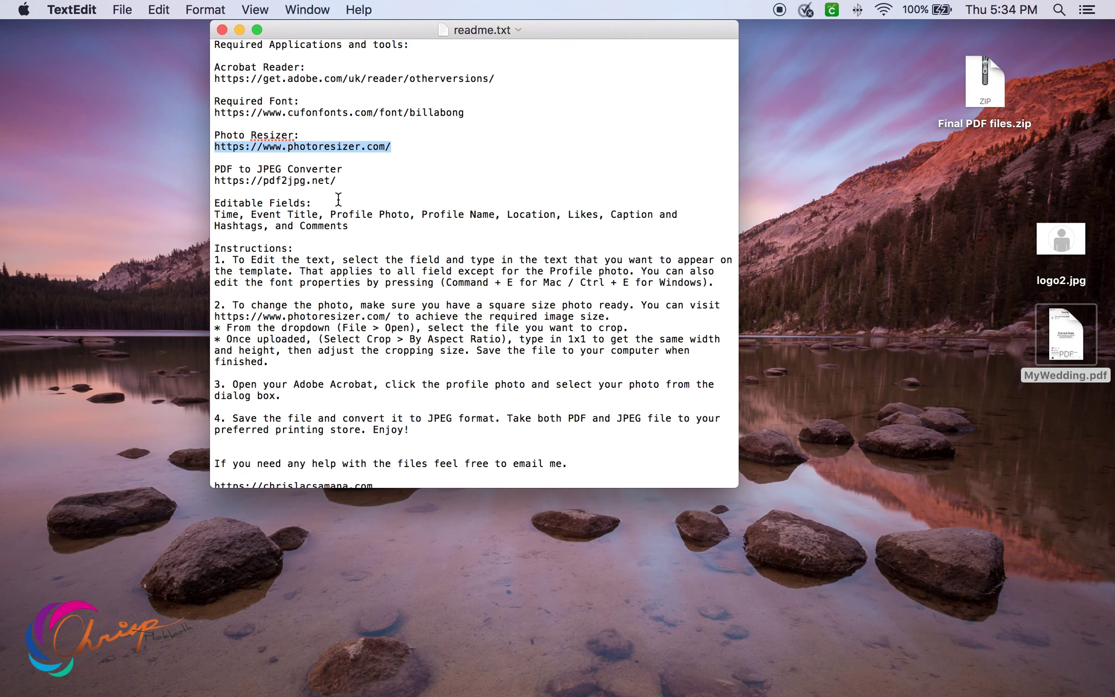
left_click_drag(337, 180, 208, 180)
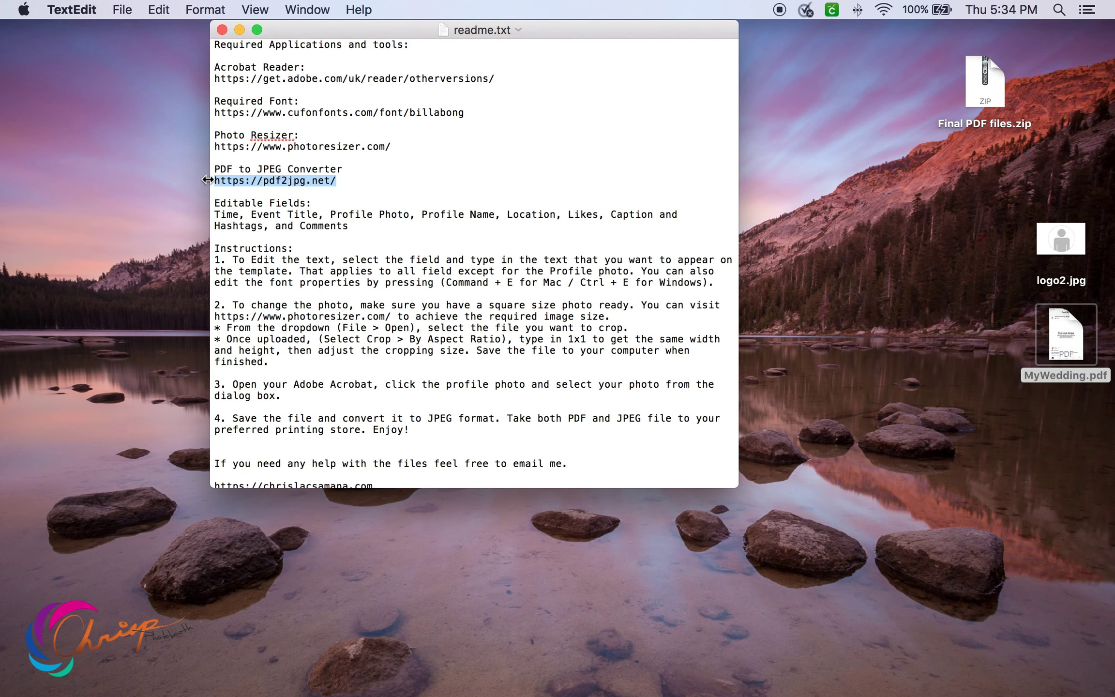
right_click(257, 181)
left_click(310, 190)
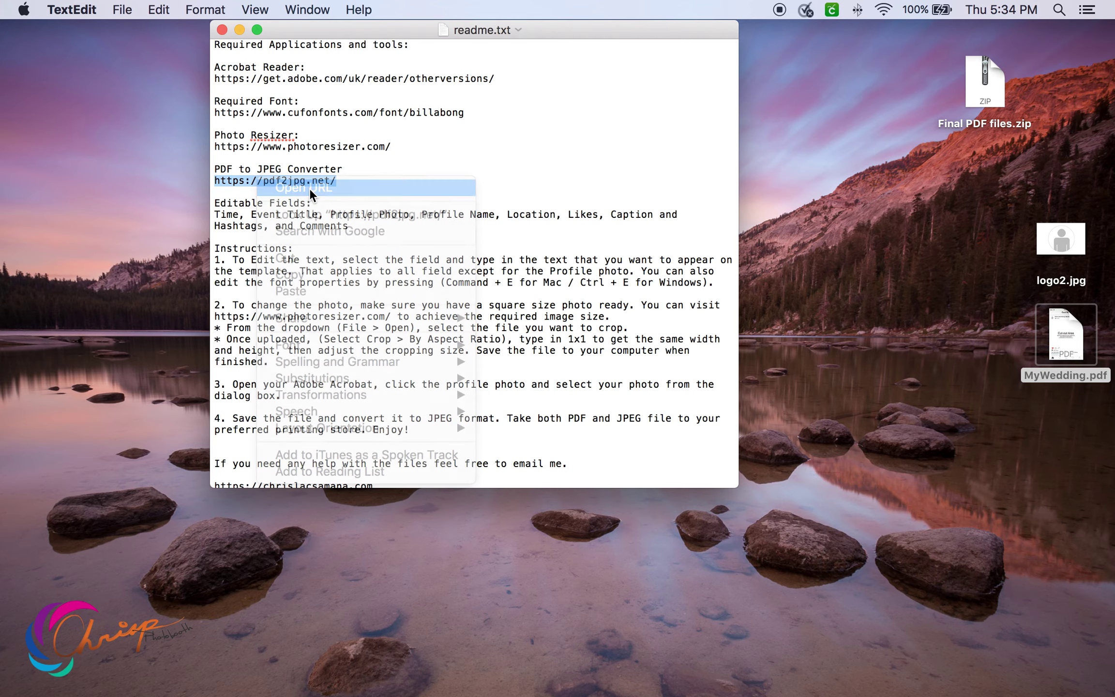
Upload MyWedding.pdf to pdf2jpg.net and convert it to JPG at Excellent - 300dpi
scroll(762, 287, "down", 10)
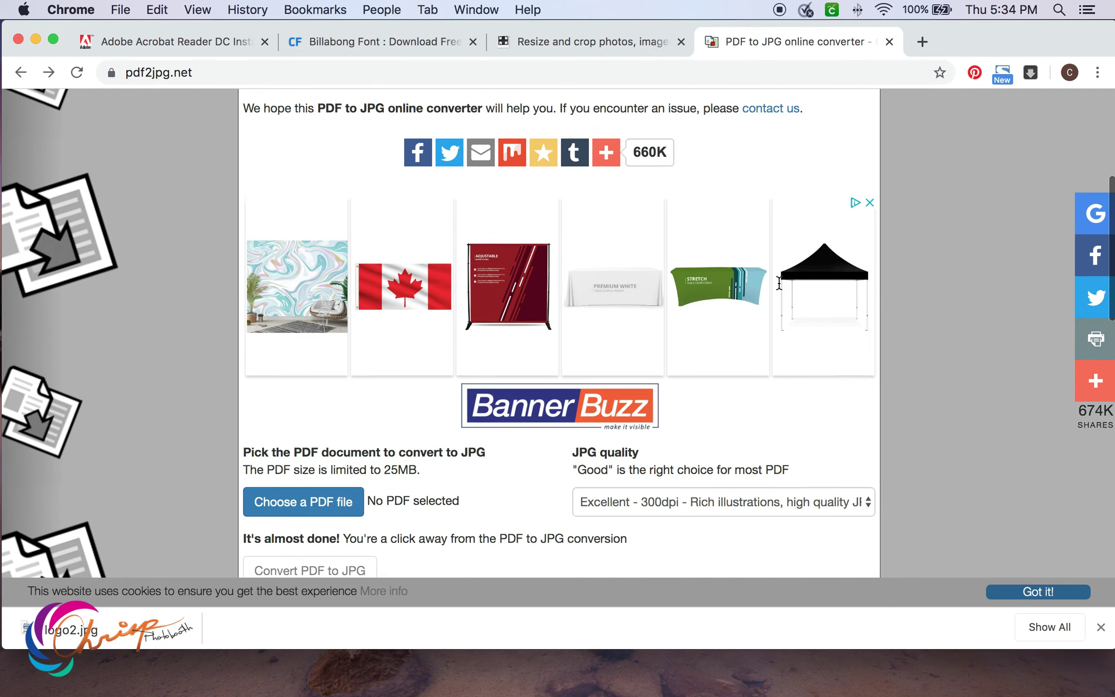
left_click(304, 405)
scroll(447, 330, "down", 10)
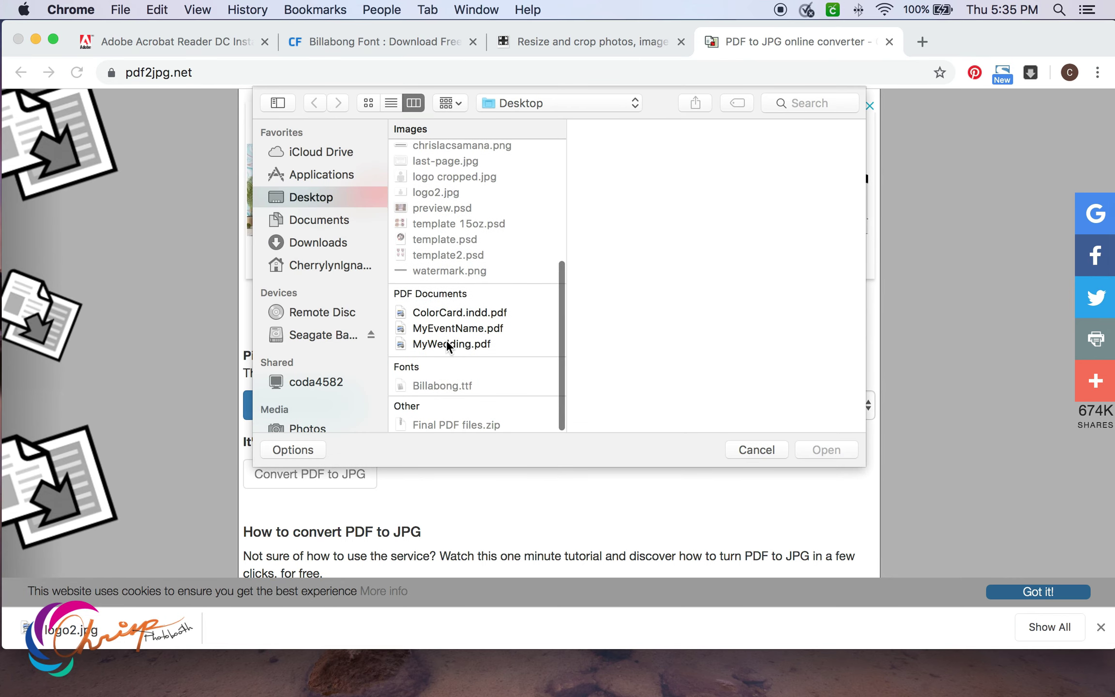
left_click(440, 343)
left_click(827, 449)
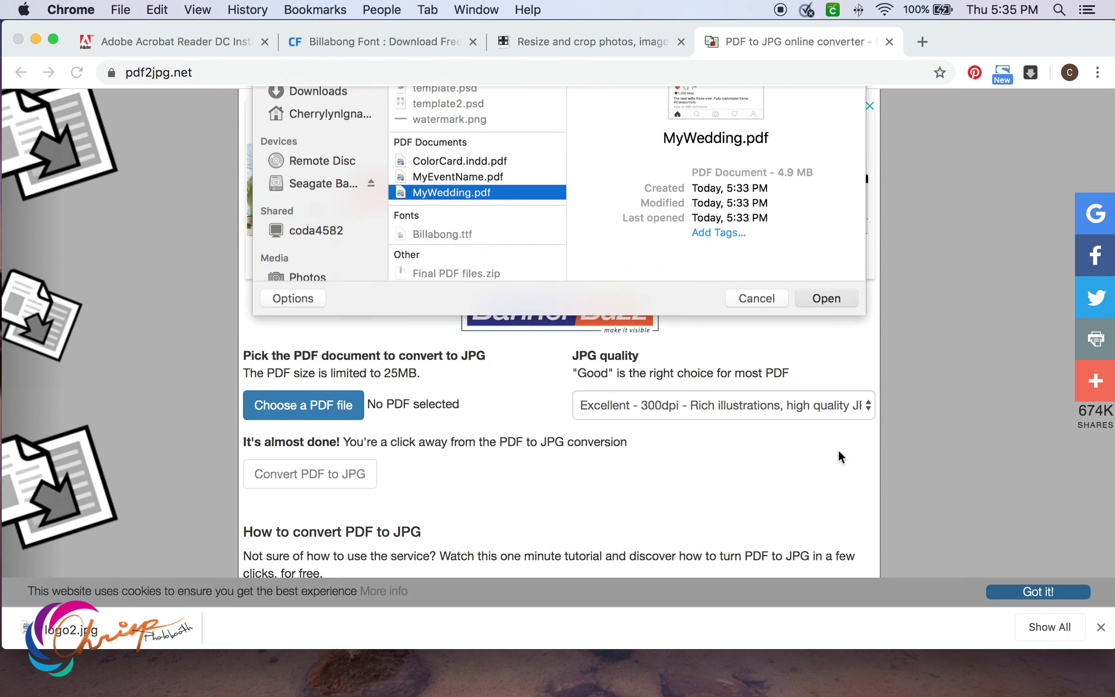
left_click(695, 409)
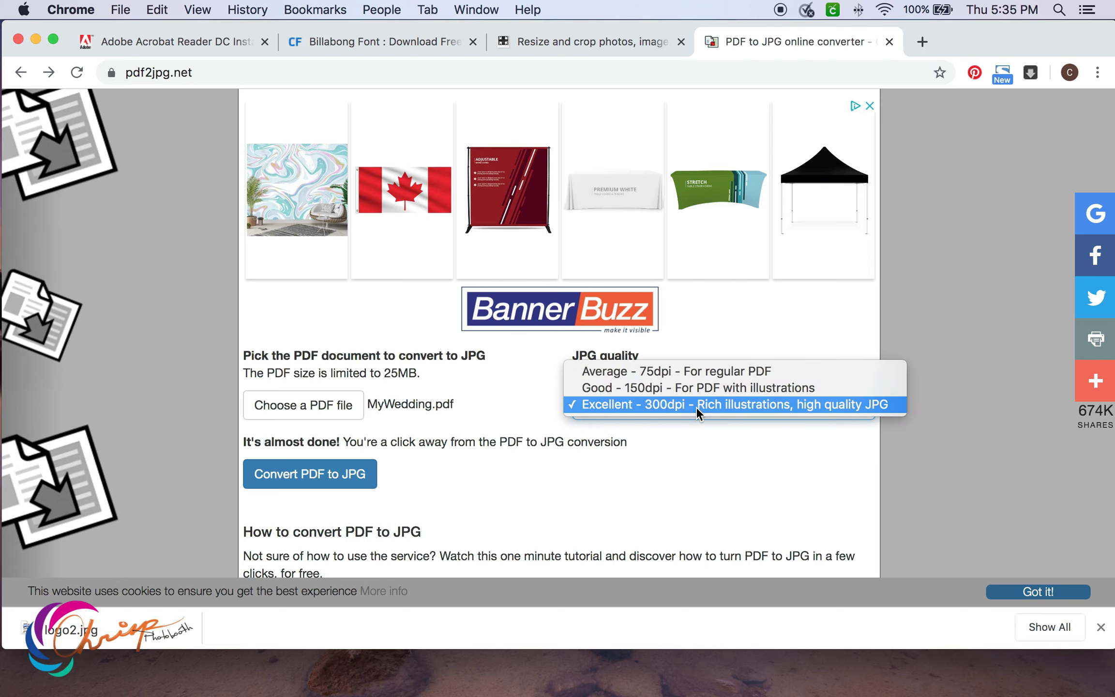
left_click(696, 407)
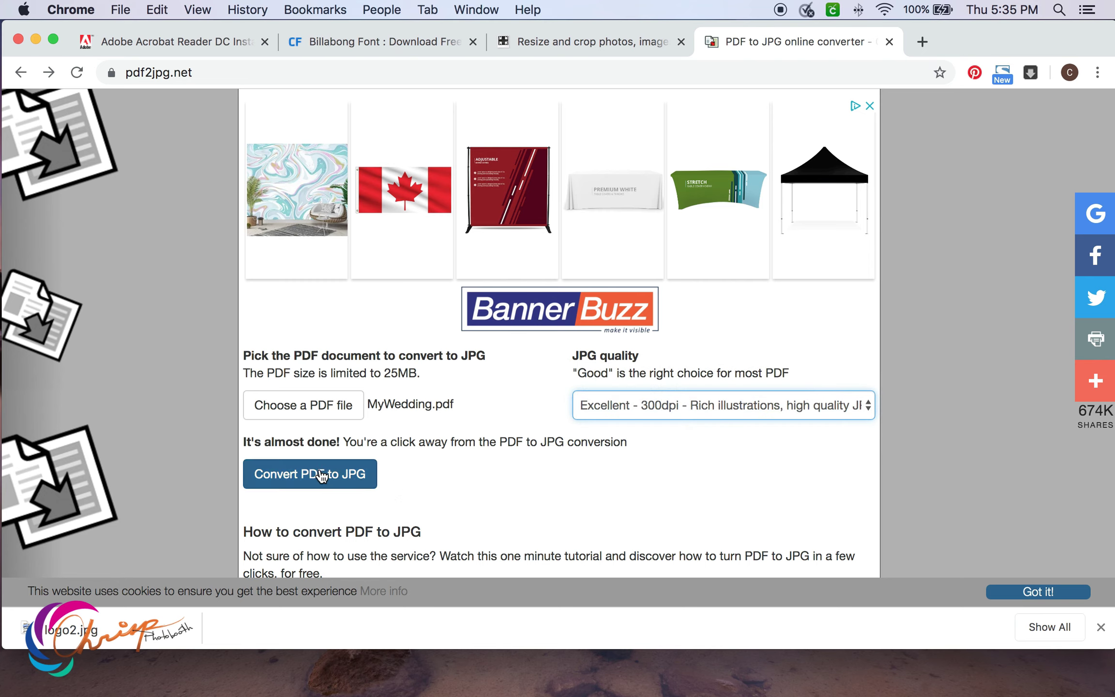
left_click(322, 476)
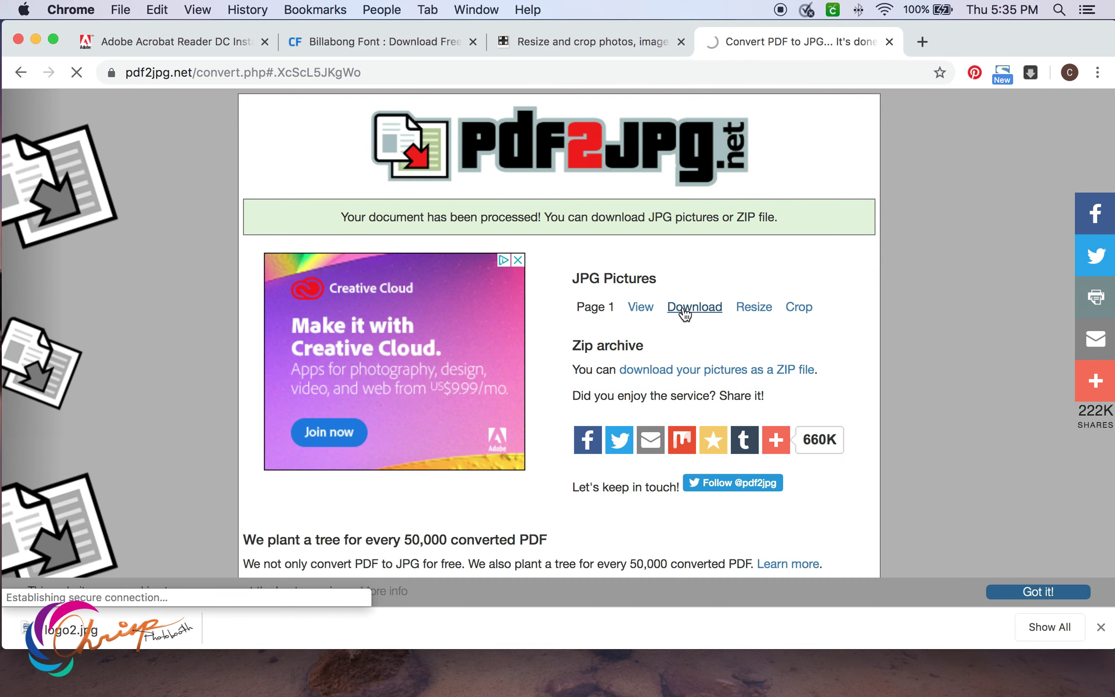
left_click(92, 629)
Reveal MyWedding-page-001.jpg in Finder, preview it, then close Preview and the Downloads window
left_click(170, 652)
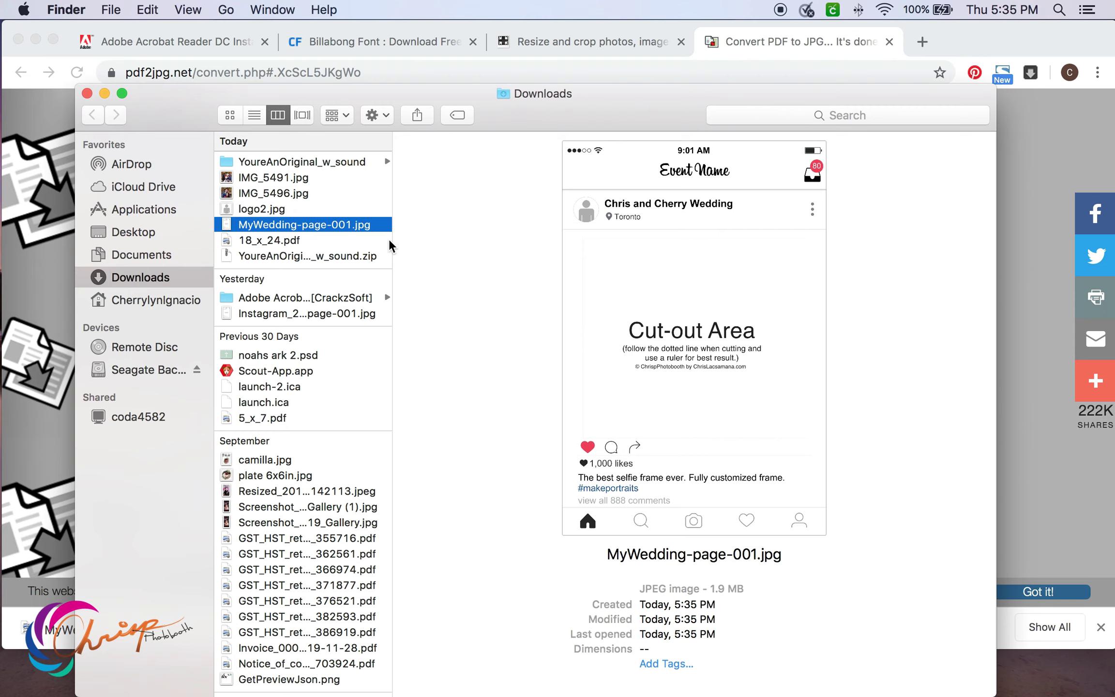
double_click(329, 226)
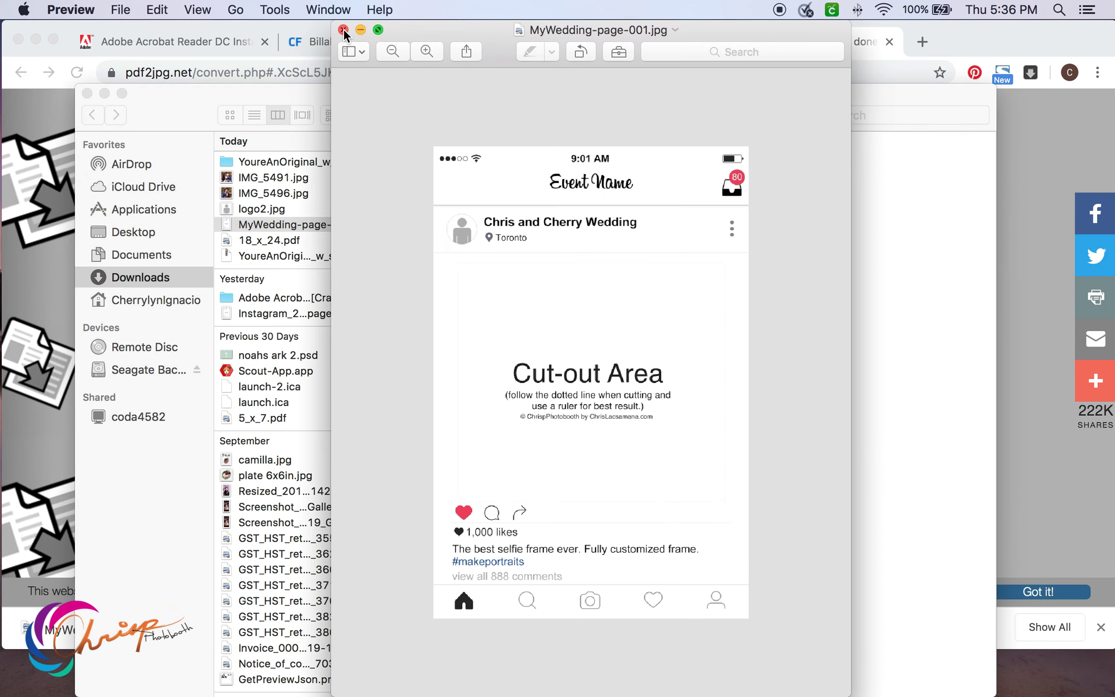
left_click(343, 30)
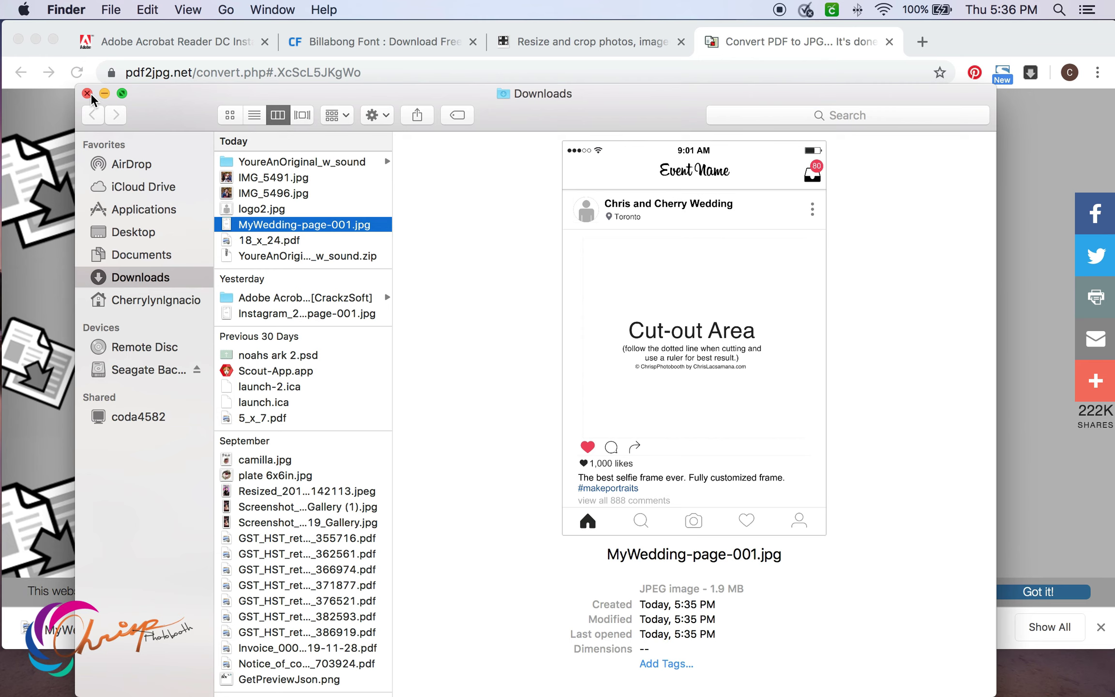
left_click(88, 93)
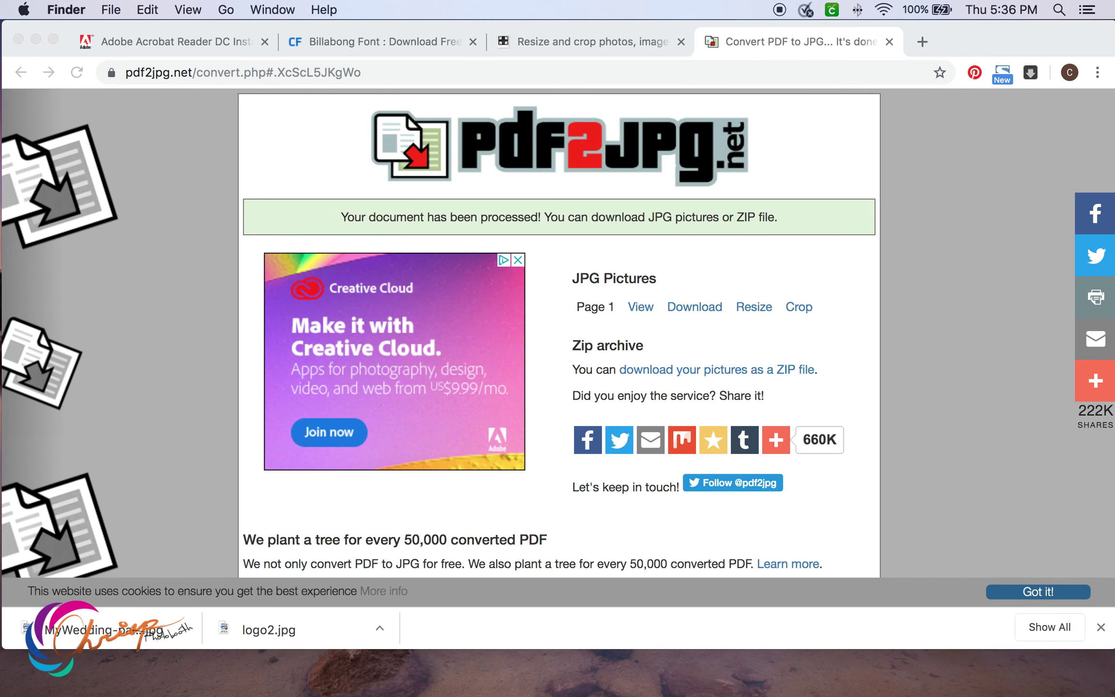